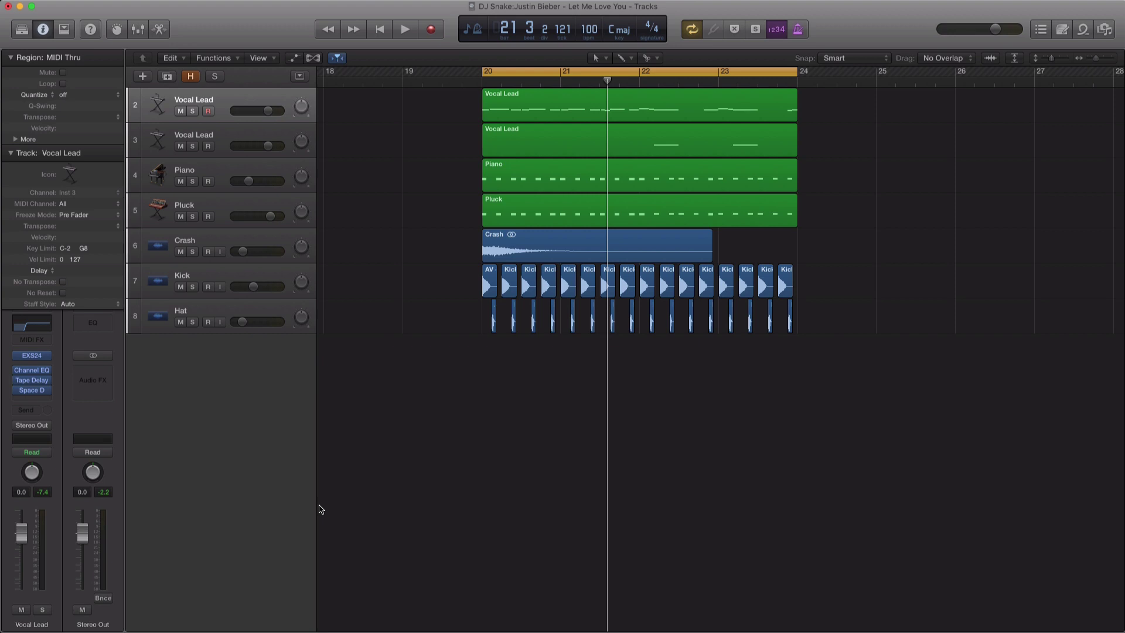
# Solo the two Vocal Lead tracks, play them back, clear the solos to hear the full mix, and stop playback
pyautogui.click(193, 112)
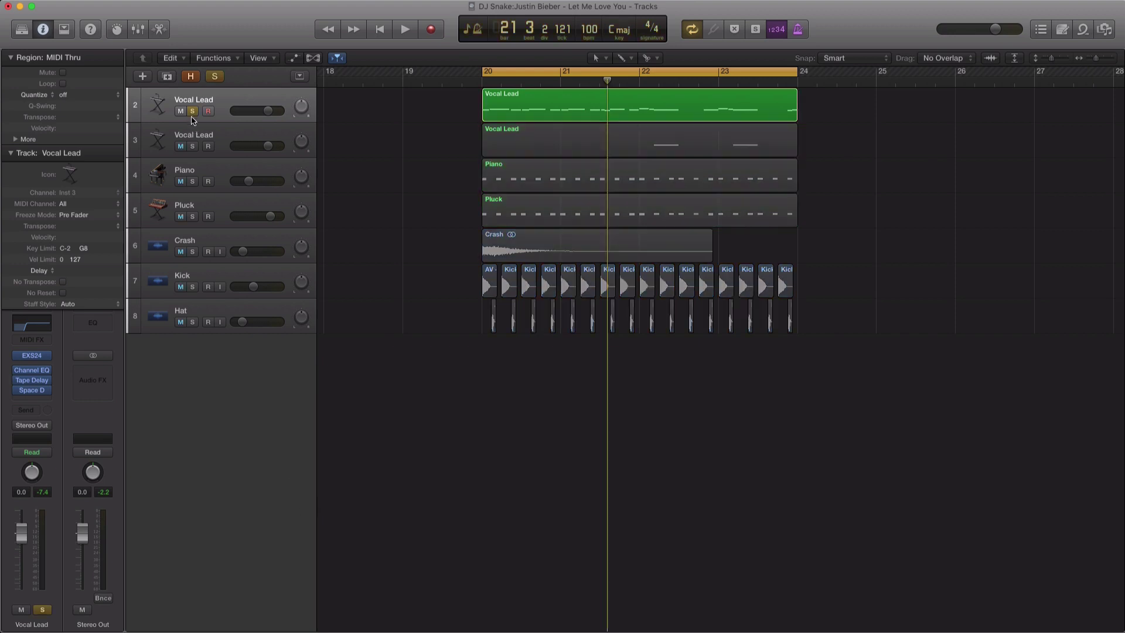
pyautogui.click(192, 146)
pyautogui.press('space')
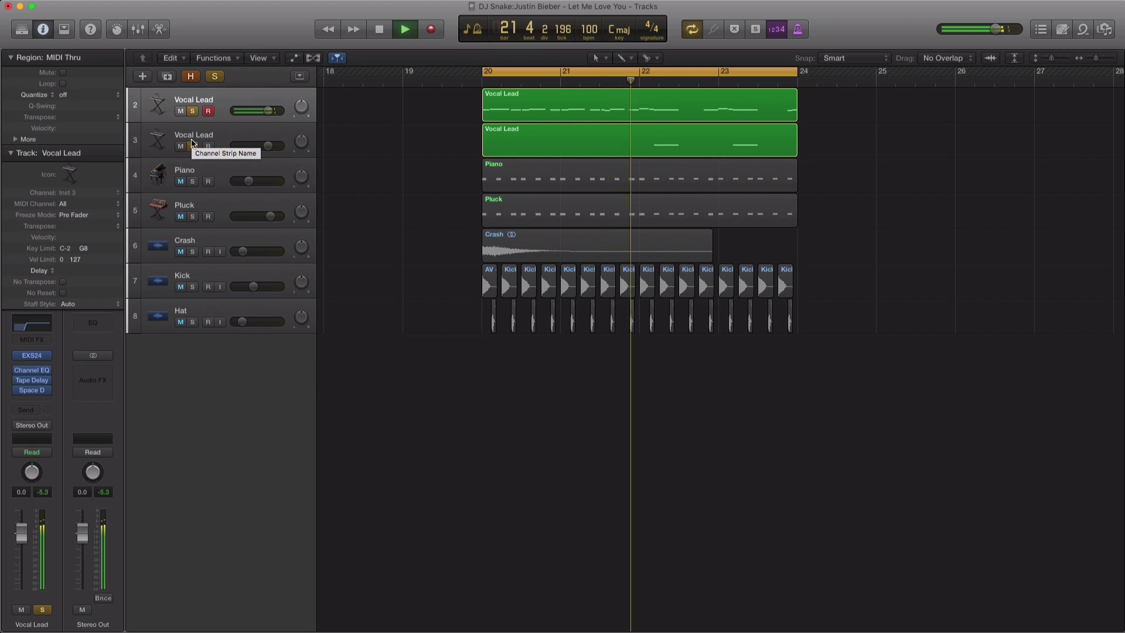
pyautogui.click(192, 144)
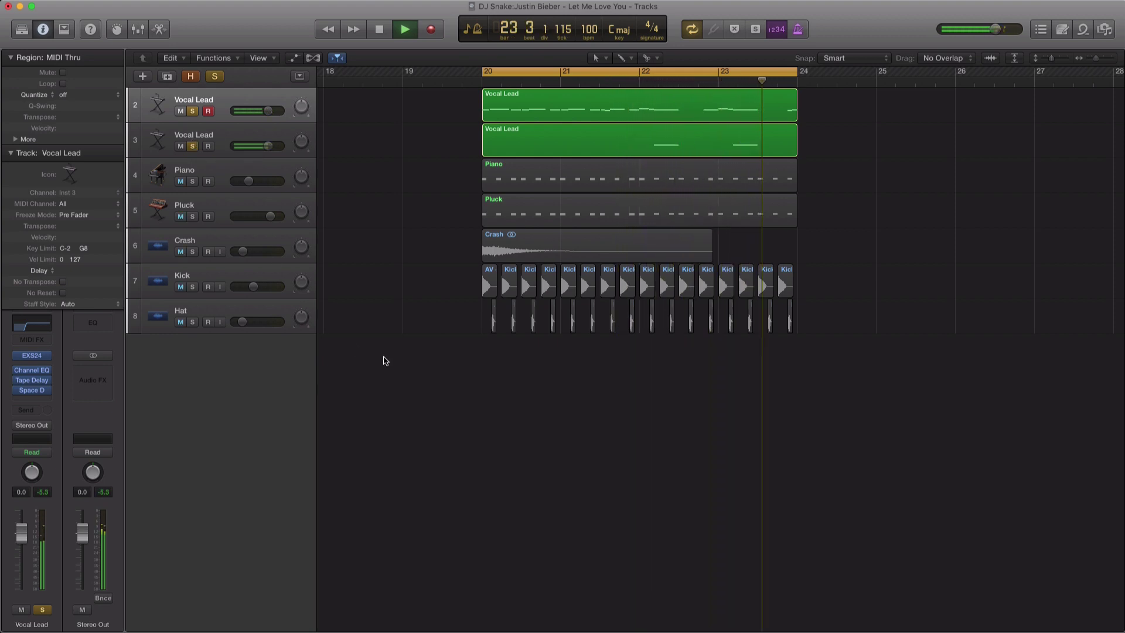
pyautogui.click(191, 147)
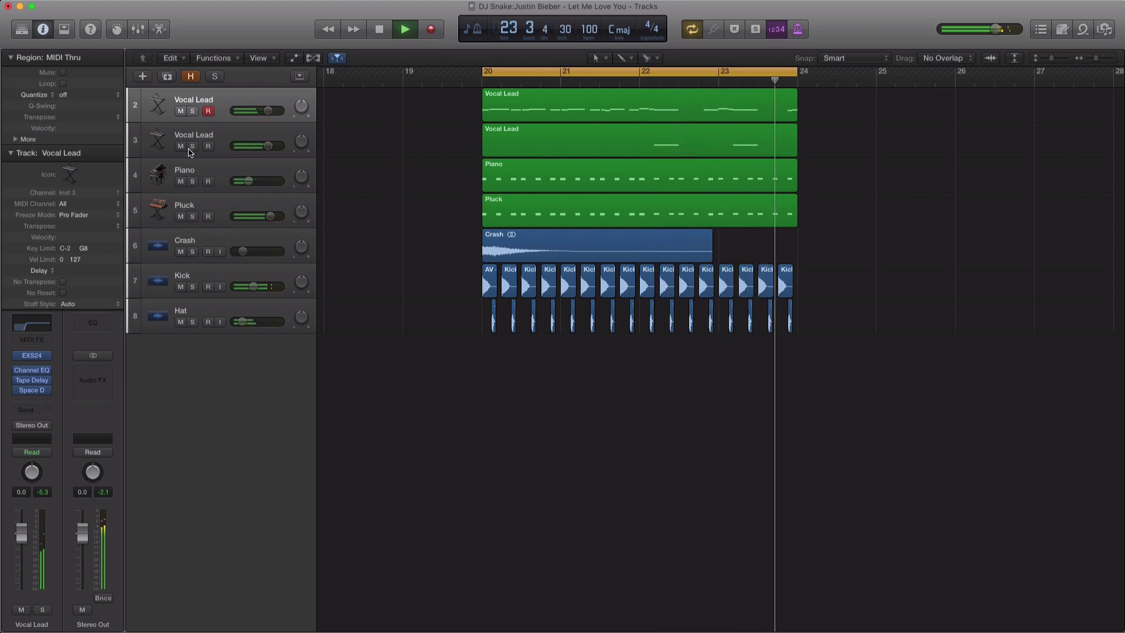
pyautogui.press('space')
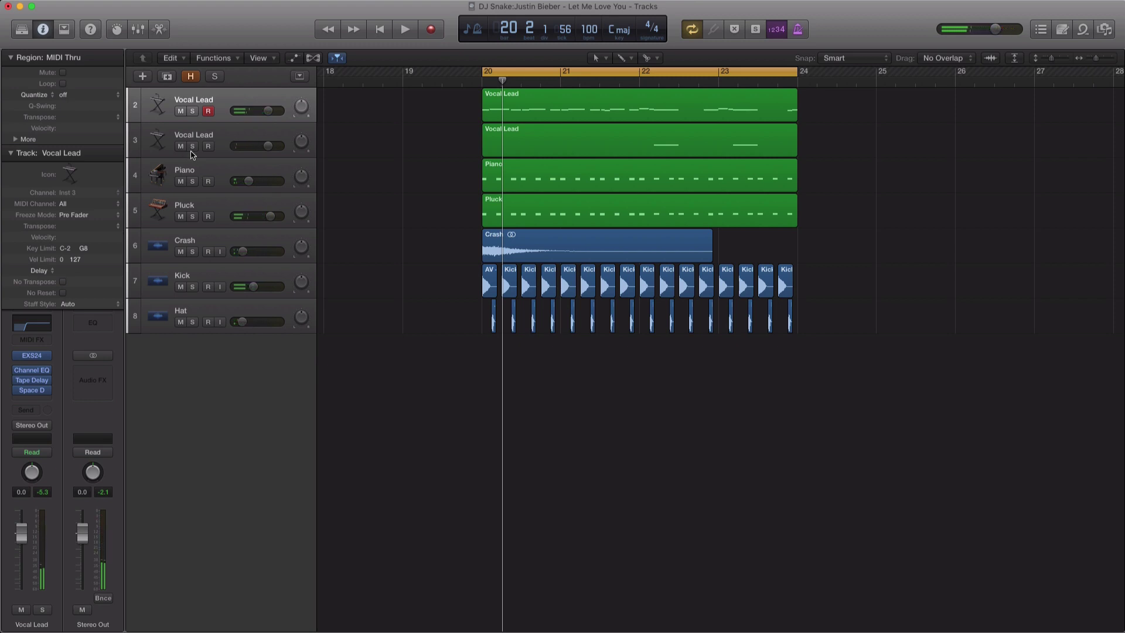
# Create one software instrument track with an empty channel strip and move it below the Hat track
pyautogui.click(142, 76)
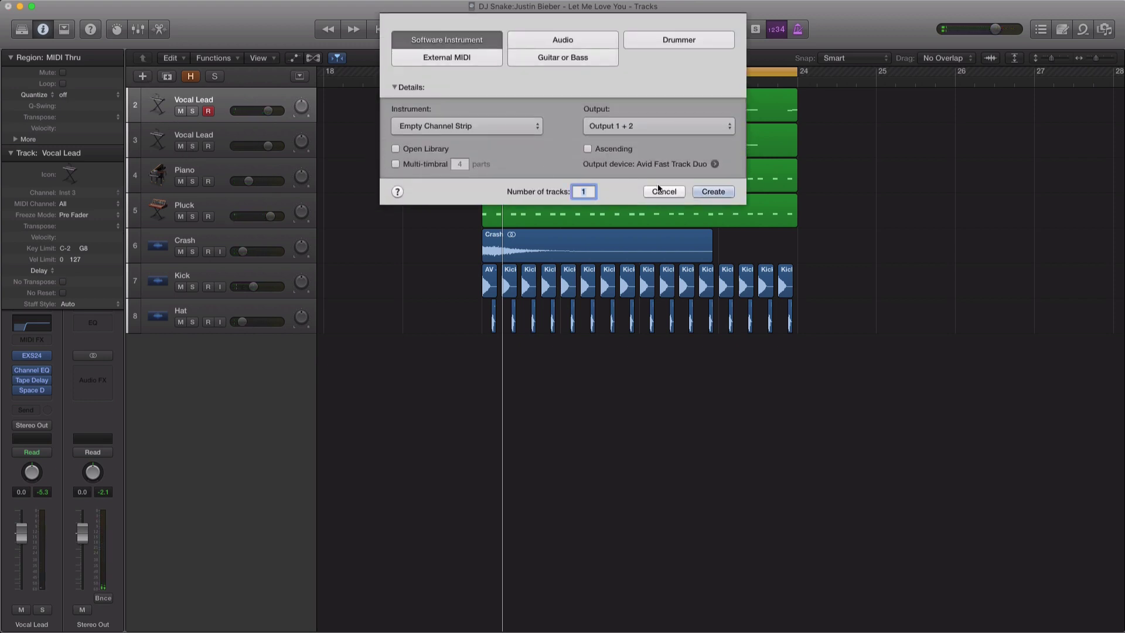
pyautogui.click(713, 183)
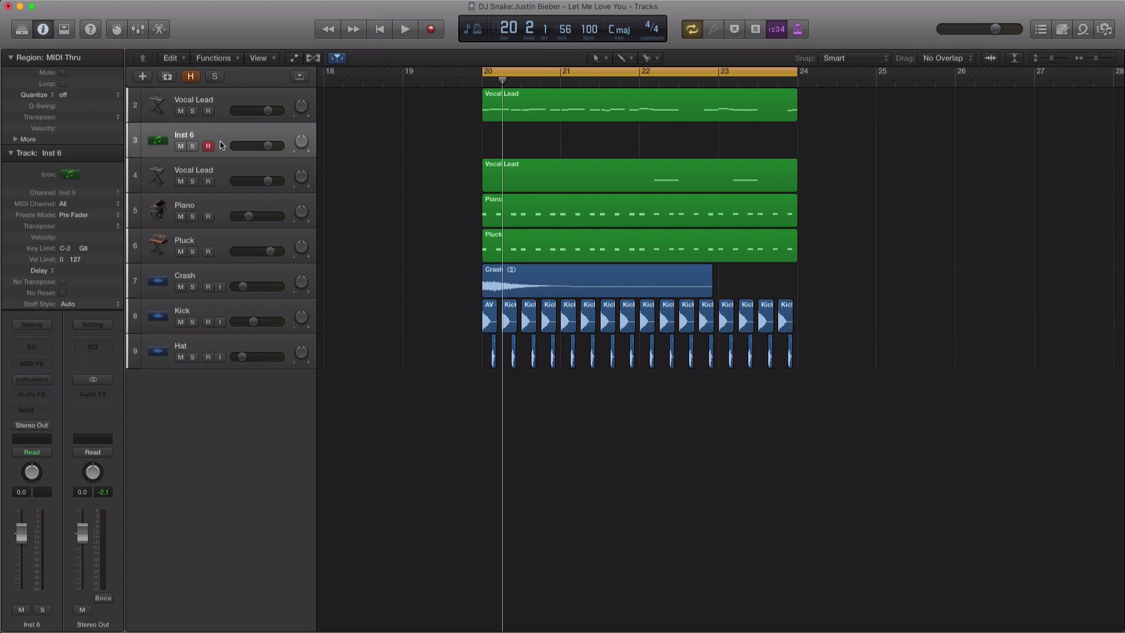
pyautogui.moveTo(222, 145); pyautogui.dragTo(180, 388)
# Load the stereo EXS24 sampler on the new instrument track and move its window clear of the channel strip
pyautogui.click(40, 381)
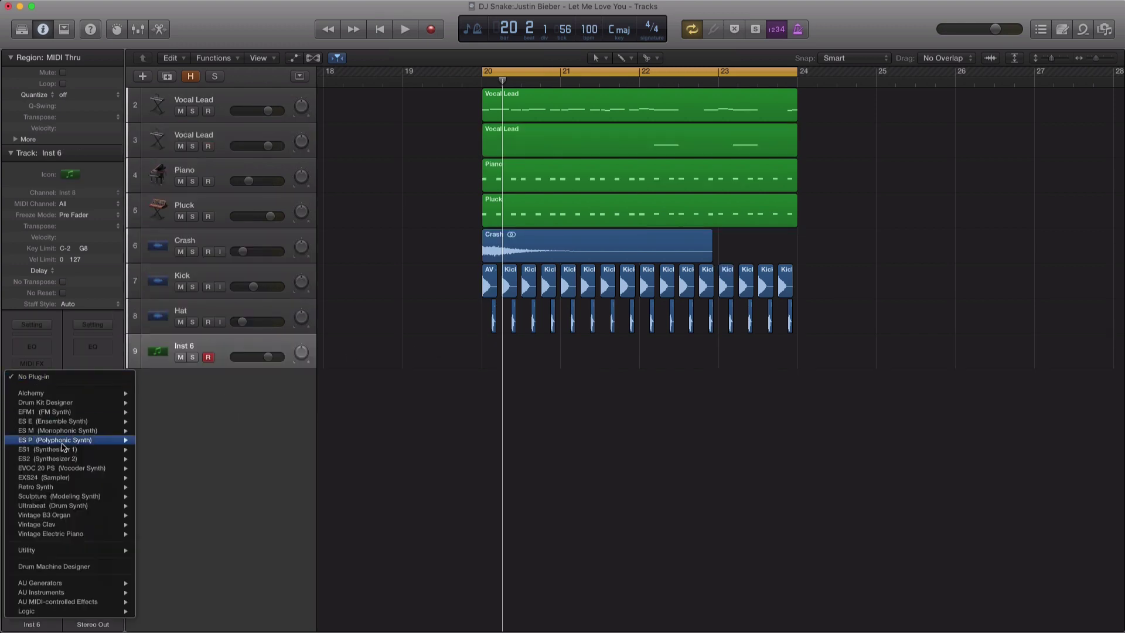
pyautogui.moveTo(63, 480)
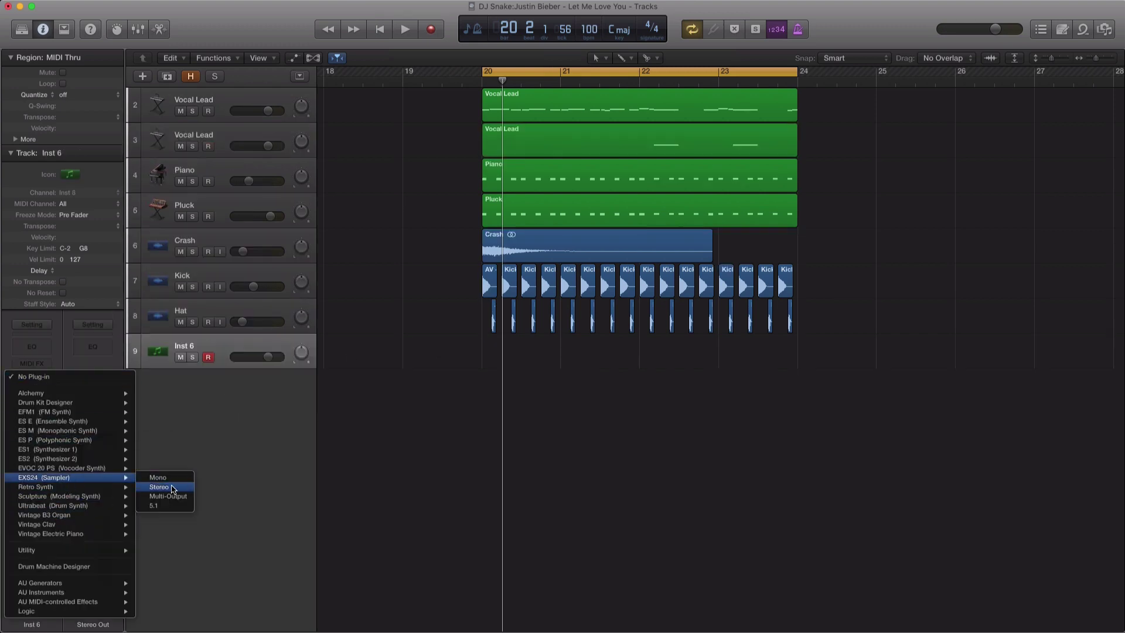
pyautogui.click(160, 487)
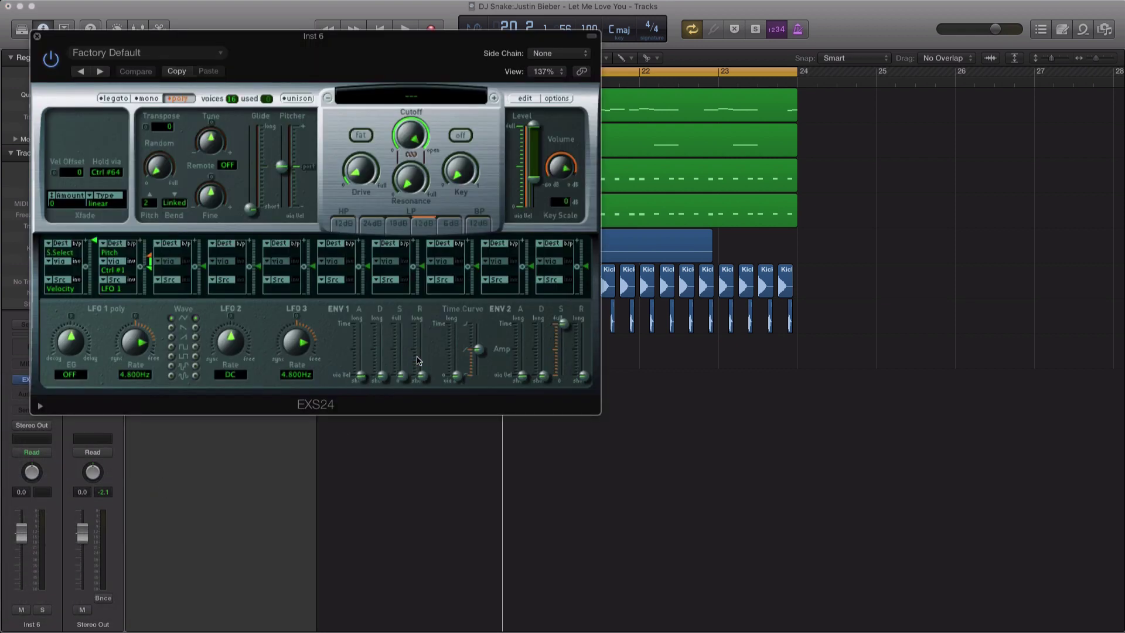
pyautogui.moveTo(328, 33); pyautogui.dragTo(642, 143)
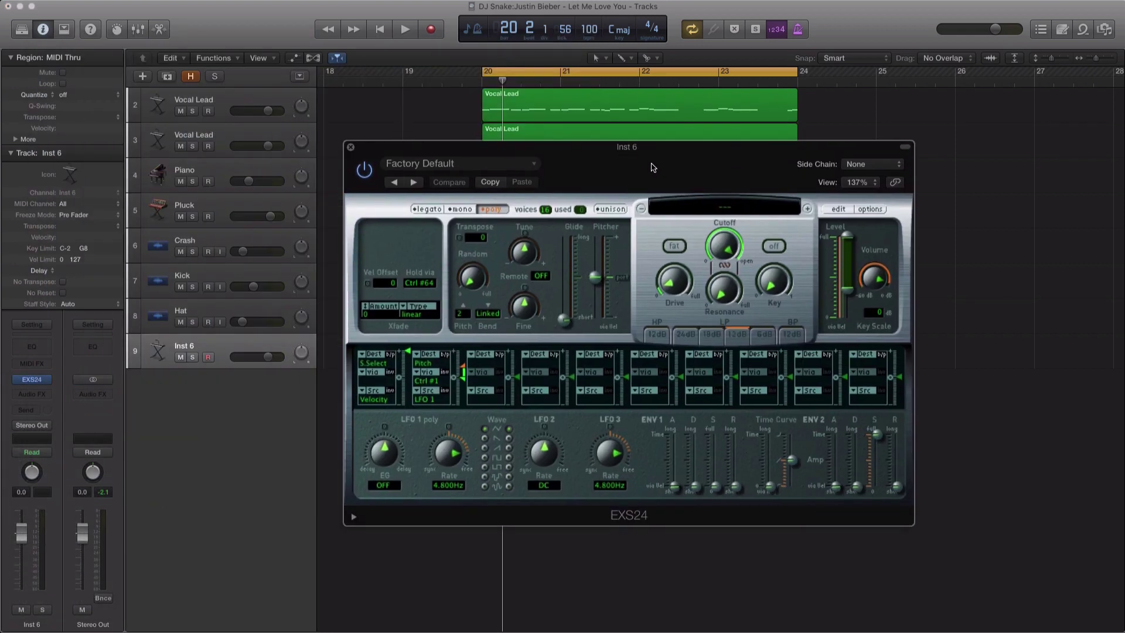
# Open the EXS24 instrument editor and add the VEH3 Synths Root C sample as a zone spanning C0 to C2
pyautogui.click(839, 210)
pyautogui.moveTo(860, 278); pyautogui.dragTo(769, 137)
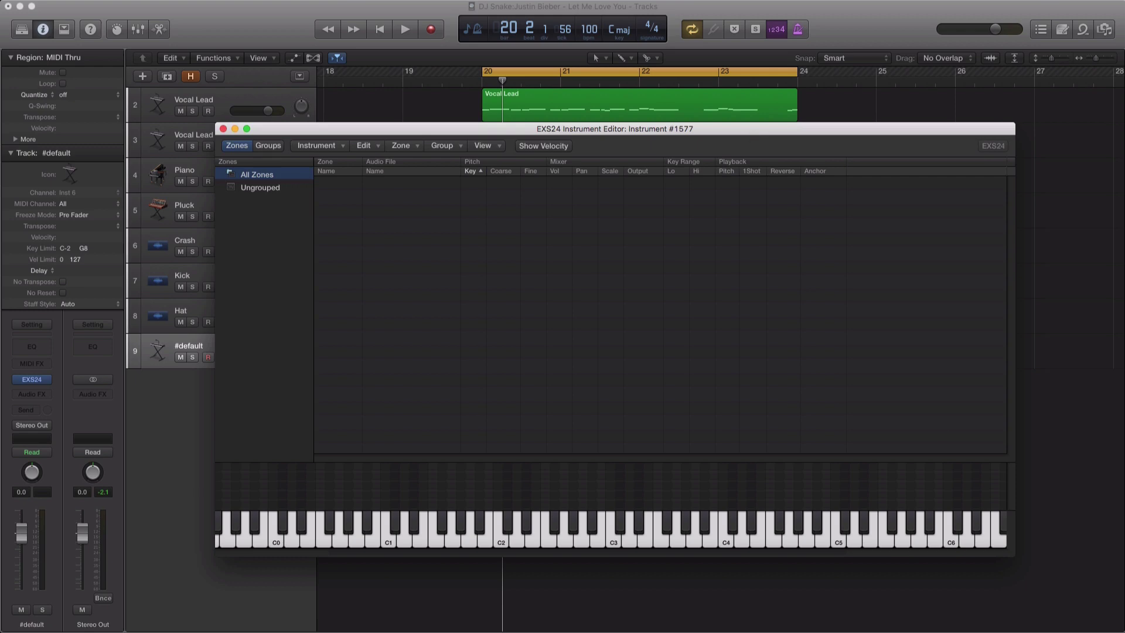
pyautogui.moveTo(692, 420); pyautogui.dragTo(311, 541)
pyautogui.click(497, 505)
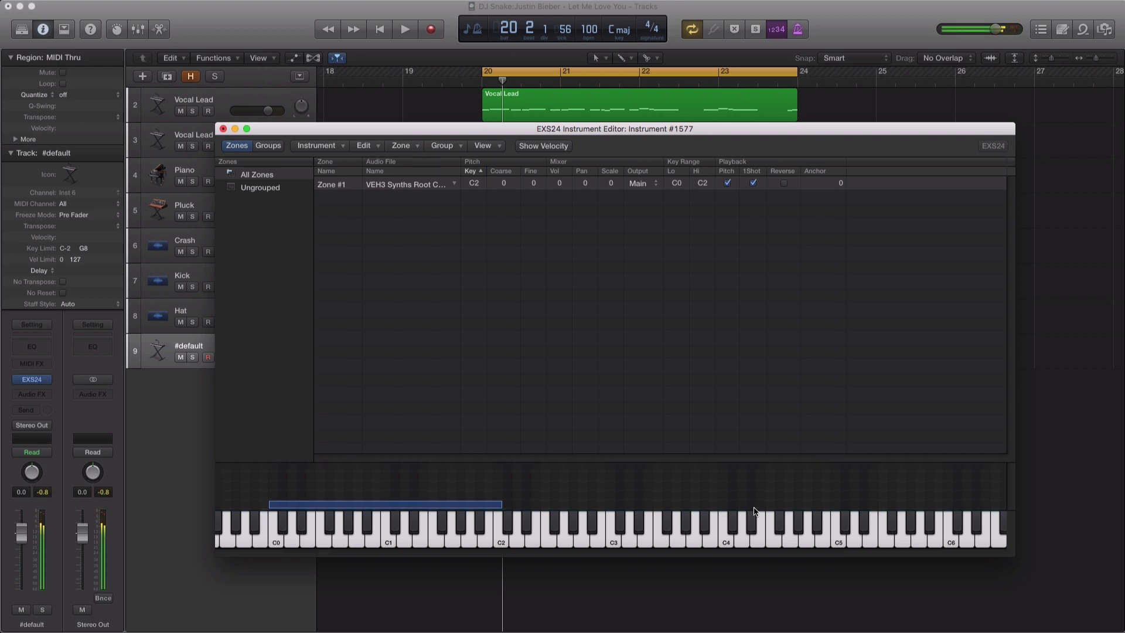
# Audition the sample repeatedly at its C2 root key and on the keys from C1 upward
pyautogui.click(500, 541)
pyautogui.click(500, 540)
pyautogui.click(500, 540)
pyautogui.click(500, 541)
pyautogui.click(500, 541)
pyautogui.click(502, 540)
pyautogui.click(502, 541)
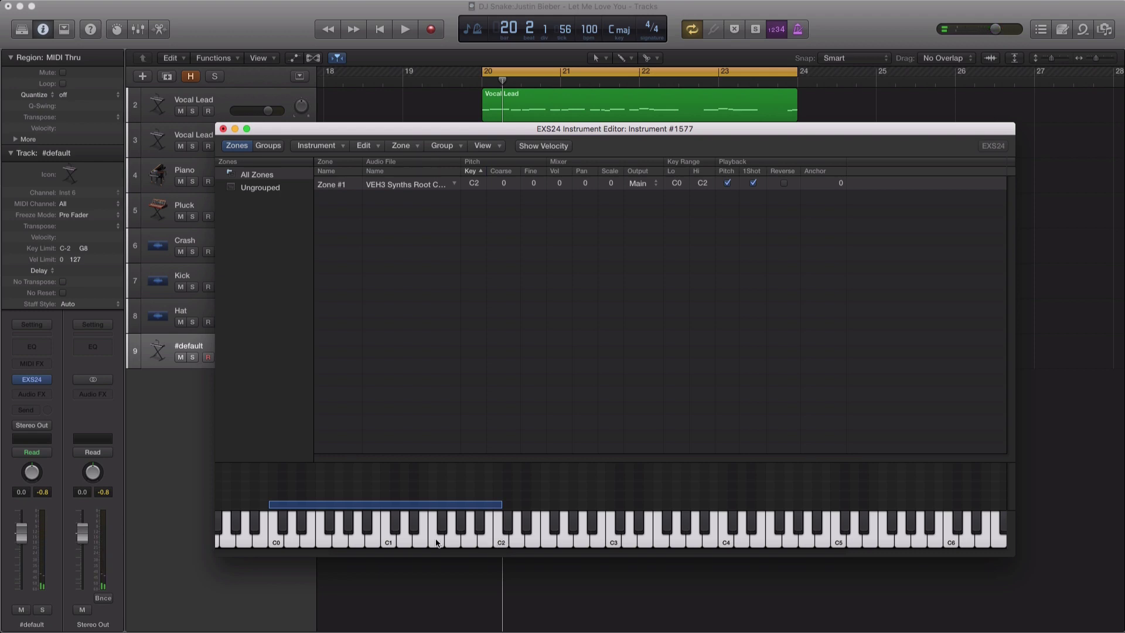
pyautogui.click(388, 541)
pyautogui.click(403, 540)
pyautogui.click(420, 540)
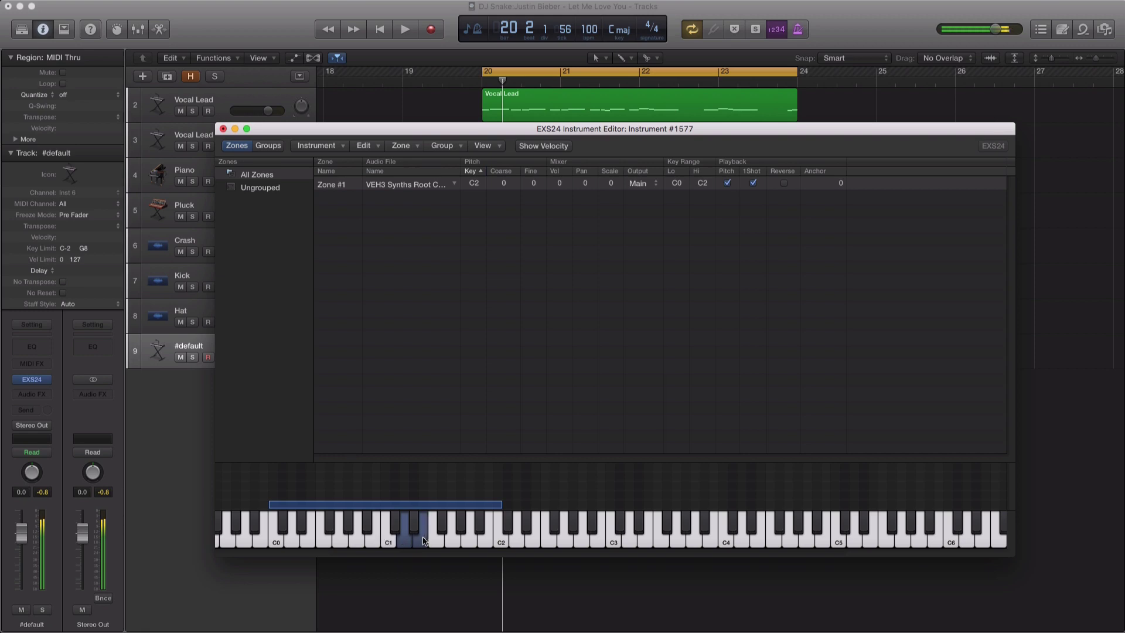
pyautogui.click(442, 541)
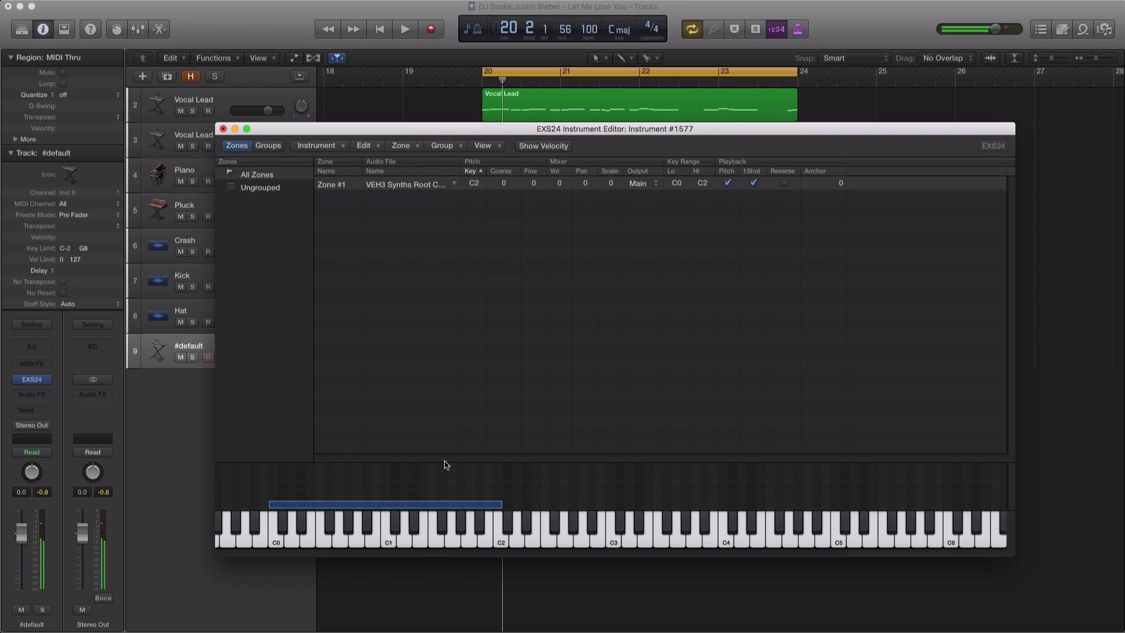
# Turn off 1Shot playback for the sample zone and audition the keys between C1 and C2
pyautogui.moveTo(385, 535); pyautogui.dragTo(472, 535)
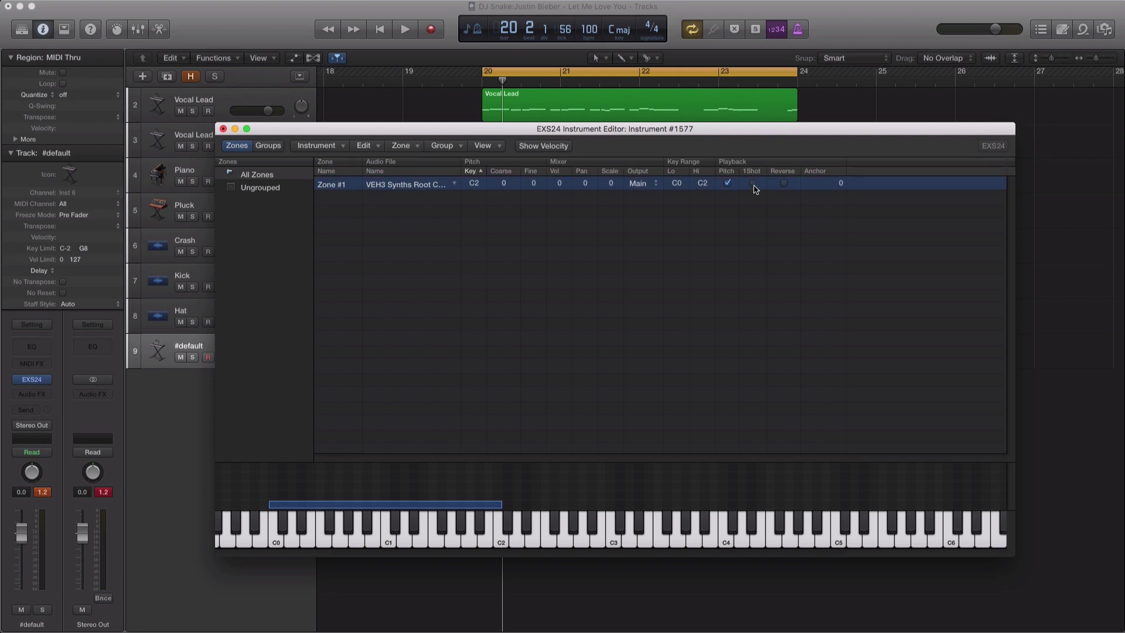
pyautogui.click(452, 546)
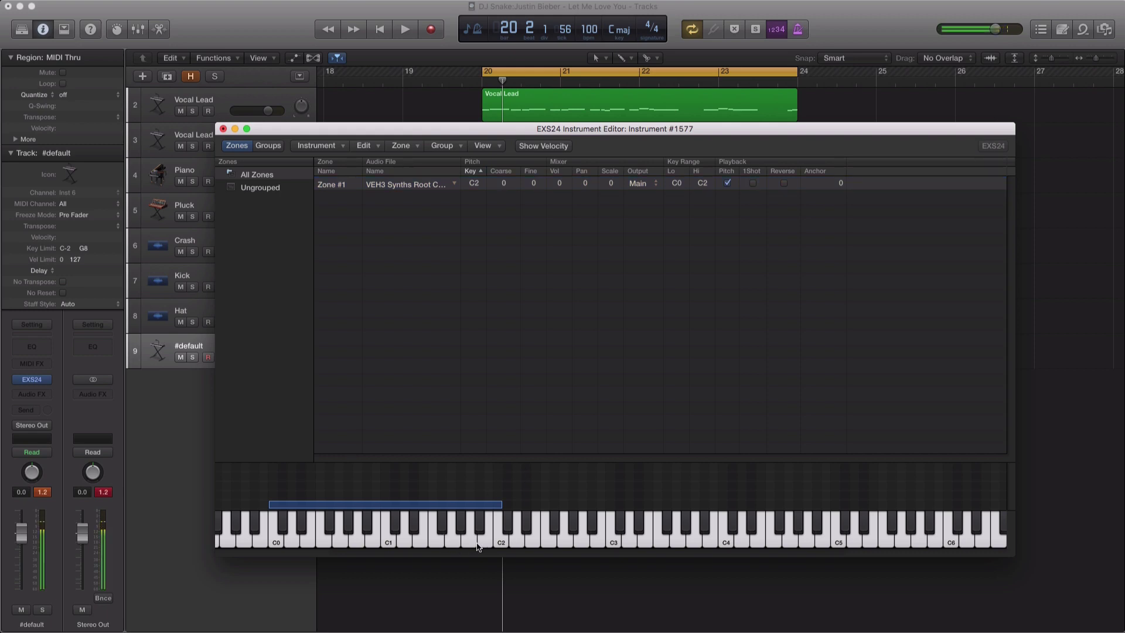
pyautogui.click(457, 544)
# Close the instrument editor and save the sampler instrument as letmly in the Sampler Instruments folder
pyautogui.click(223, 129)
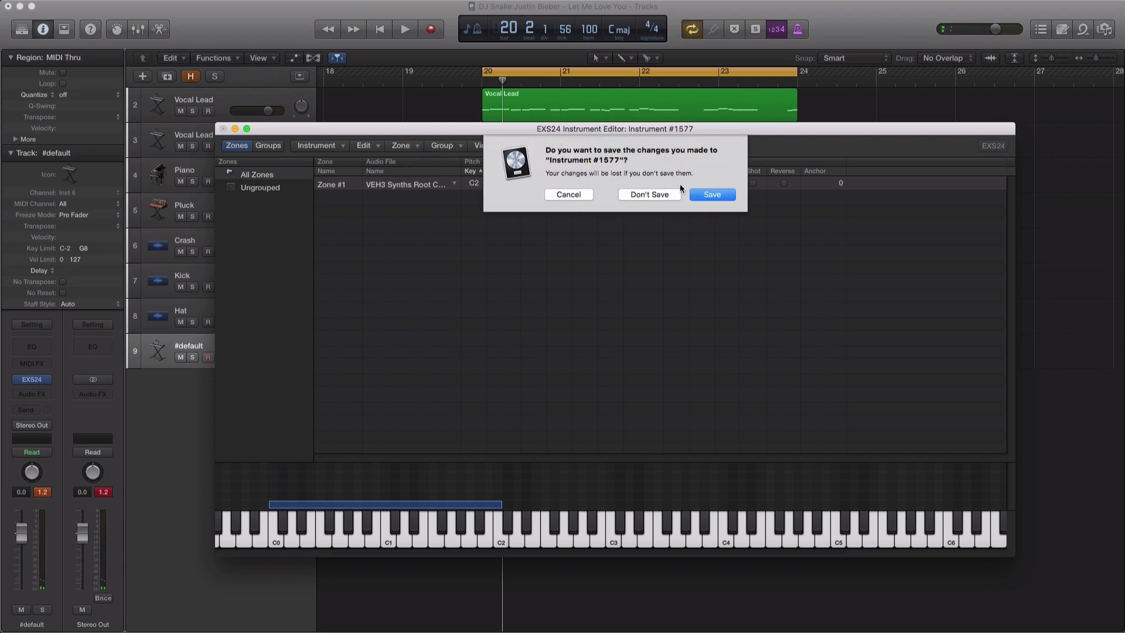
pyautogui.click(722, 198)
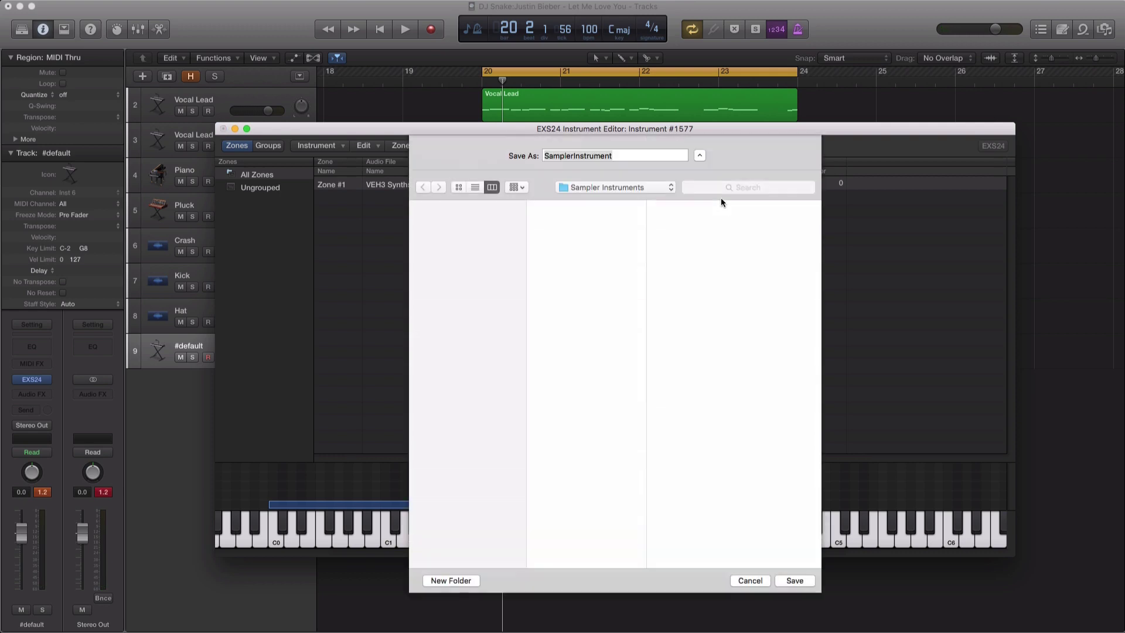
pyautogui.write('let')
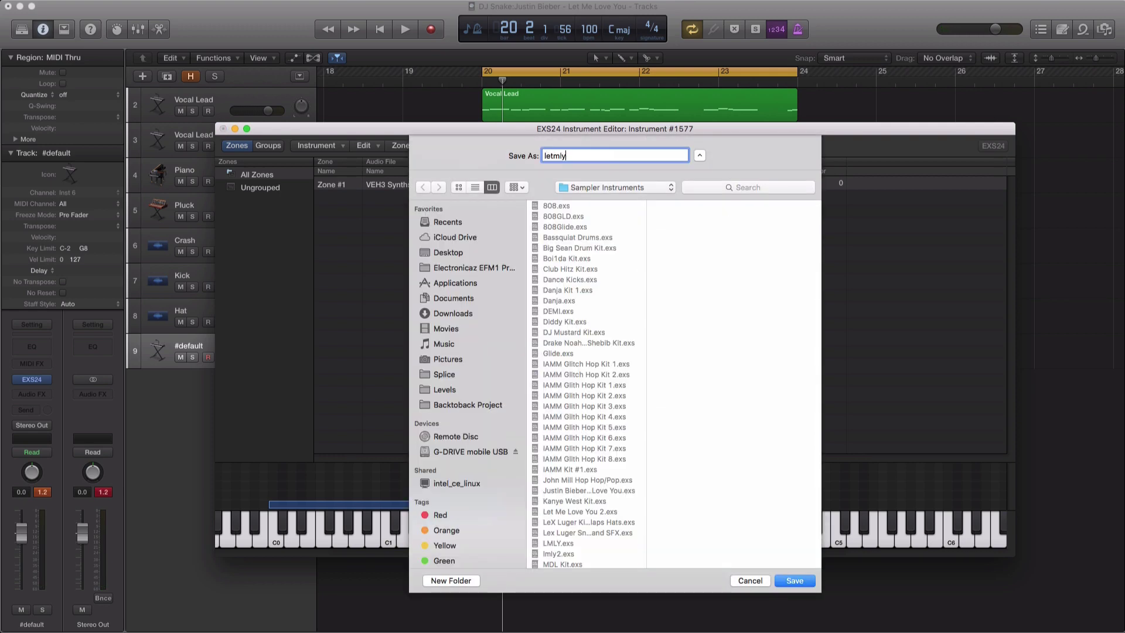
pyautogui.write('mly')
pyautogui.press('Return')
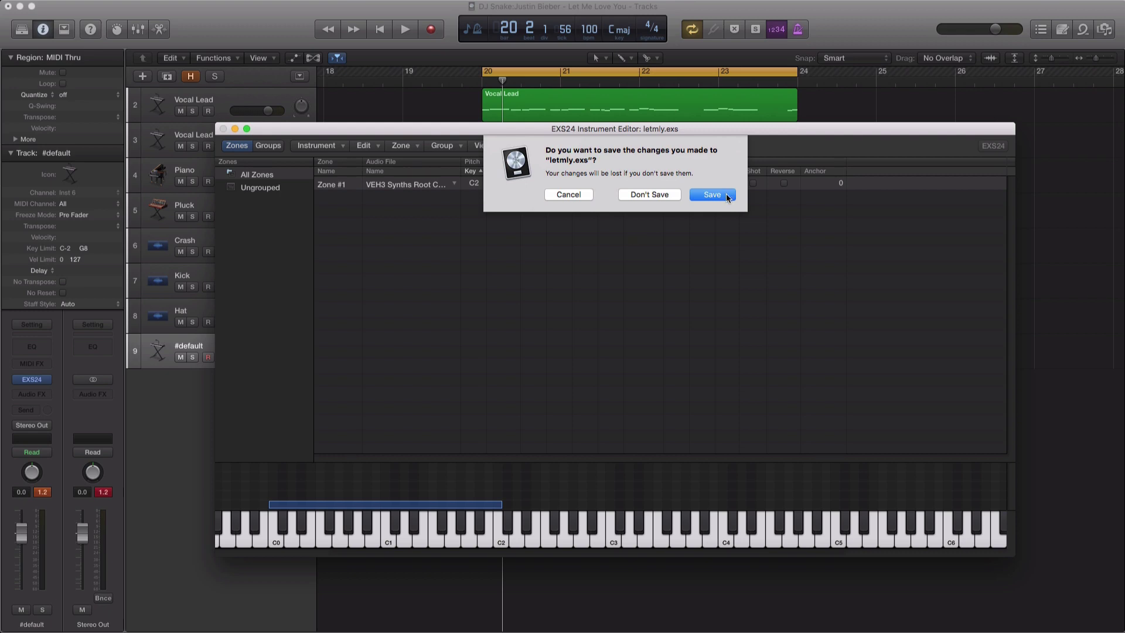
pyautogui.click(727, 198)
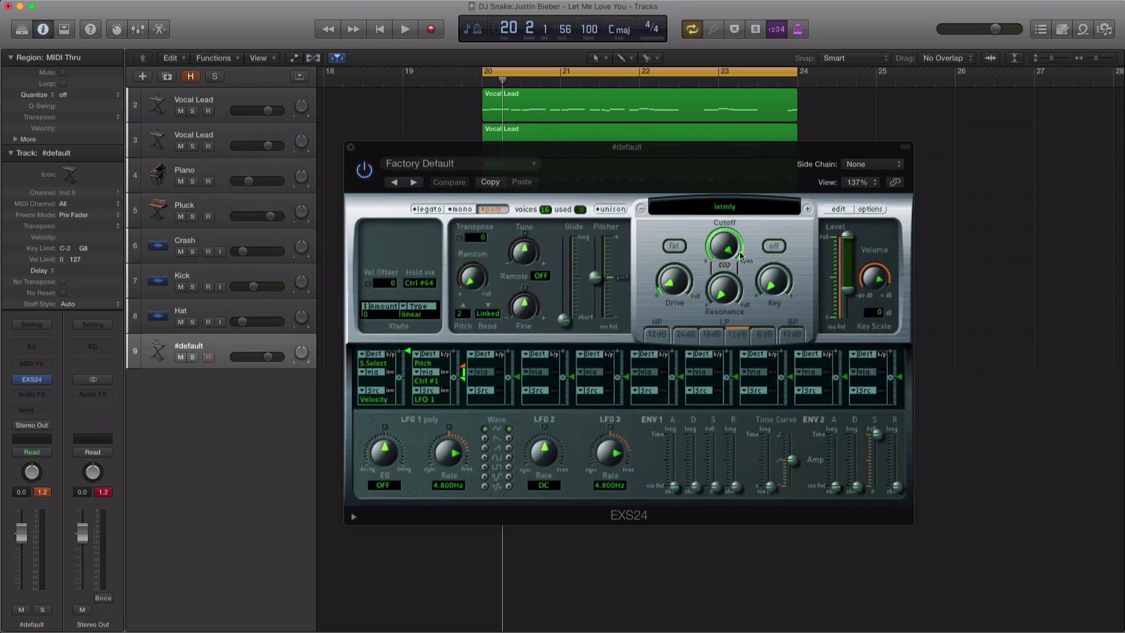
# Copy the Vocal Lead region from track 2 to the new sampler track and open the copy in the Piano Roll
pyautogui.moveTo(655, 163); pyautogui.dragTo(1124, 259)
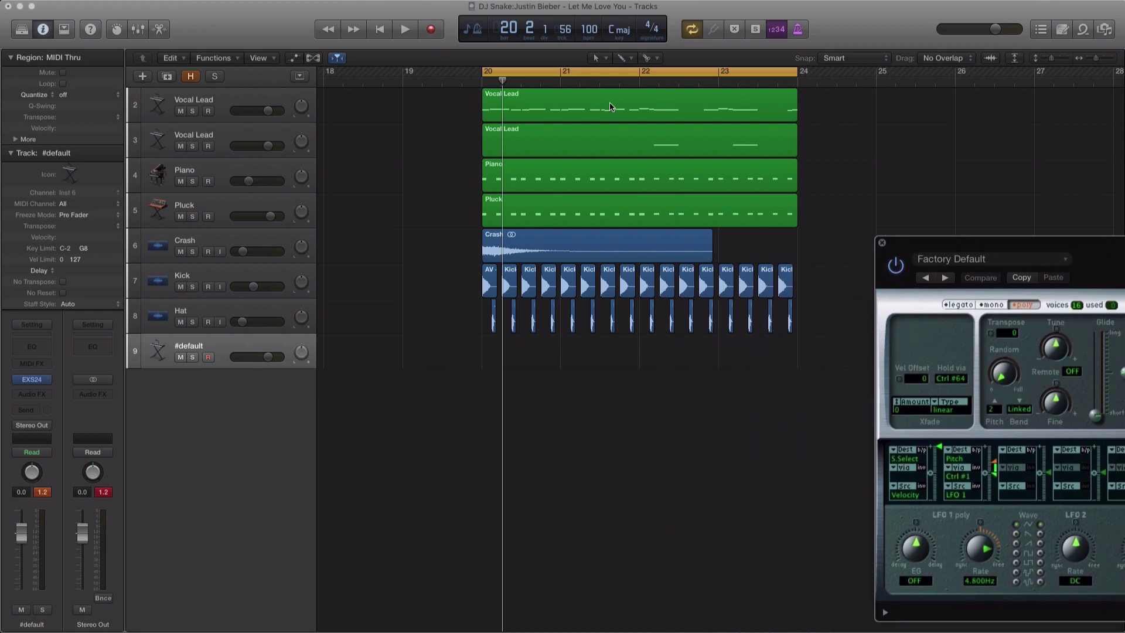
pyautogui.click(615, 112)
pyautogui.moveTo(616, 112); pyautogui.dragTo(614, 361)
pyautogui.doubleClick(614, 361)
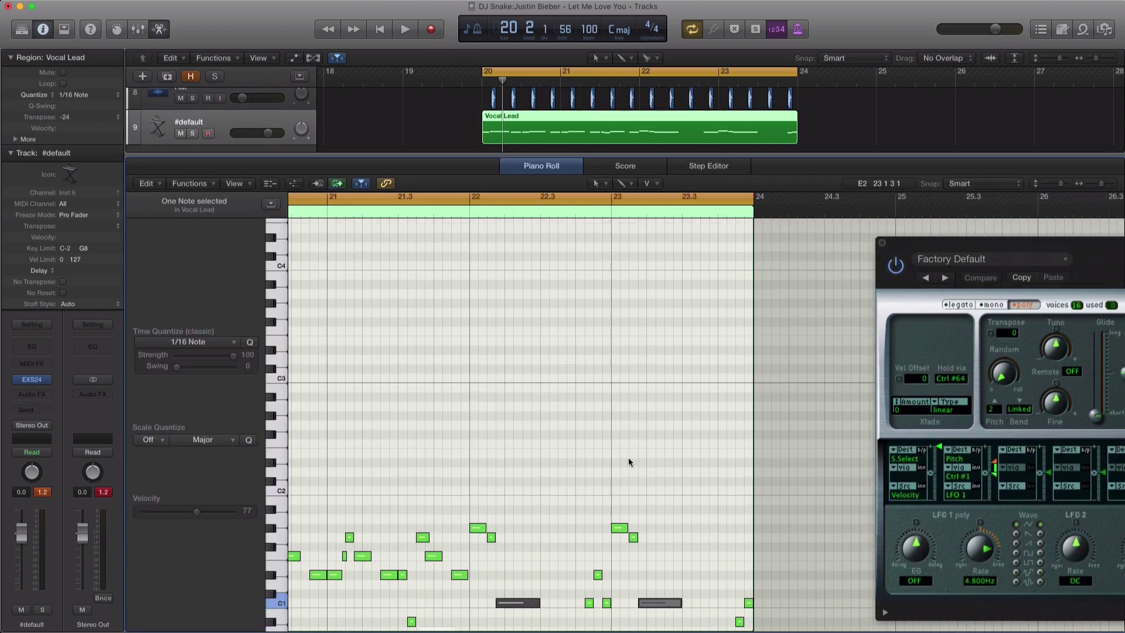
# Unmute the two long C1 notes in bars 22 and 23 of the copied region
pyautogui.moveTo(656, 479); pyautogui.dragTo(653, 502)
pyautogui.hotkey('ctrl', 'm')
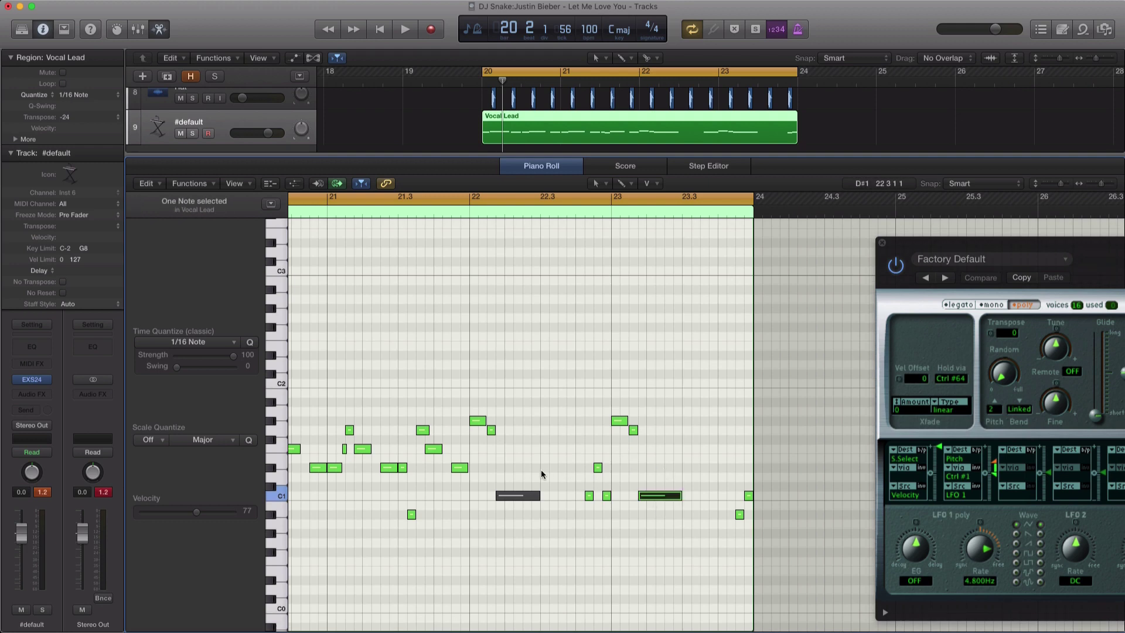
pyautogui.moveTo(547, 471); pyautogui.dragTo(521, 499)
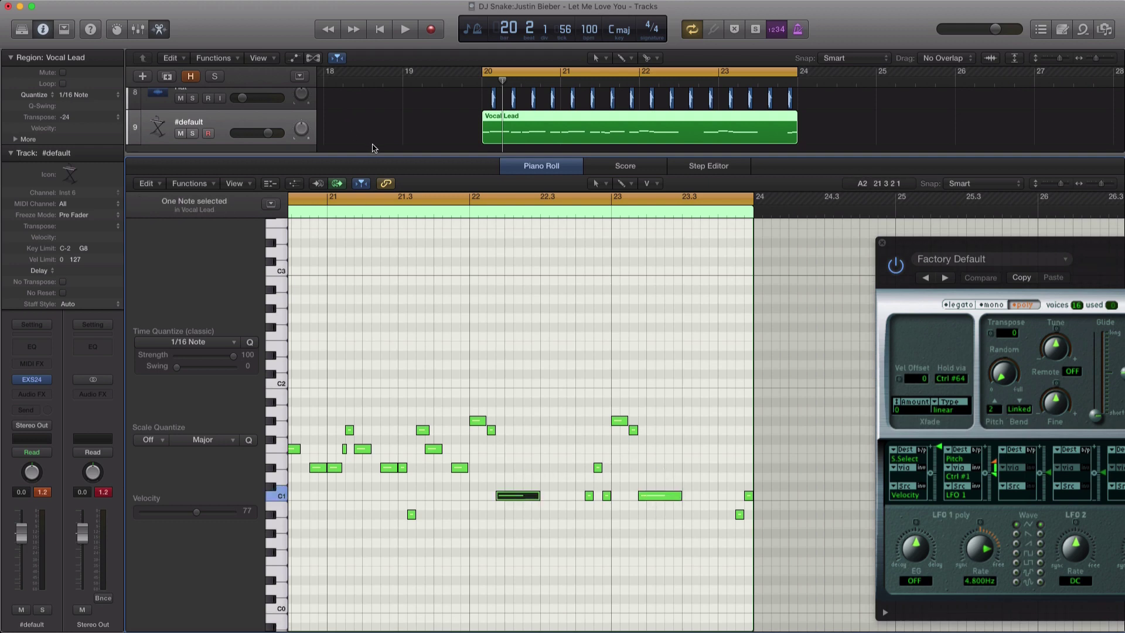
# Solo the new sampler track, bring the EXS24 window back into full view, and start playback with the mixer hidden
pyautogui.press('x')
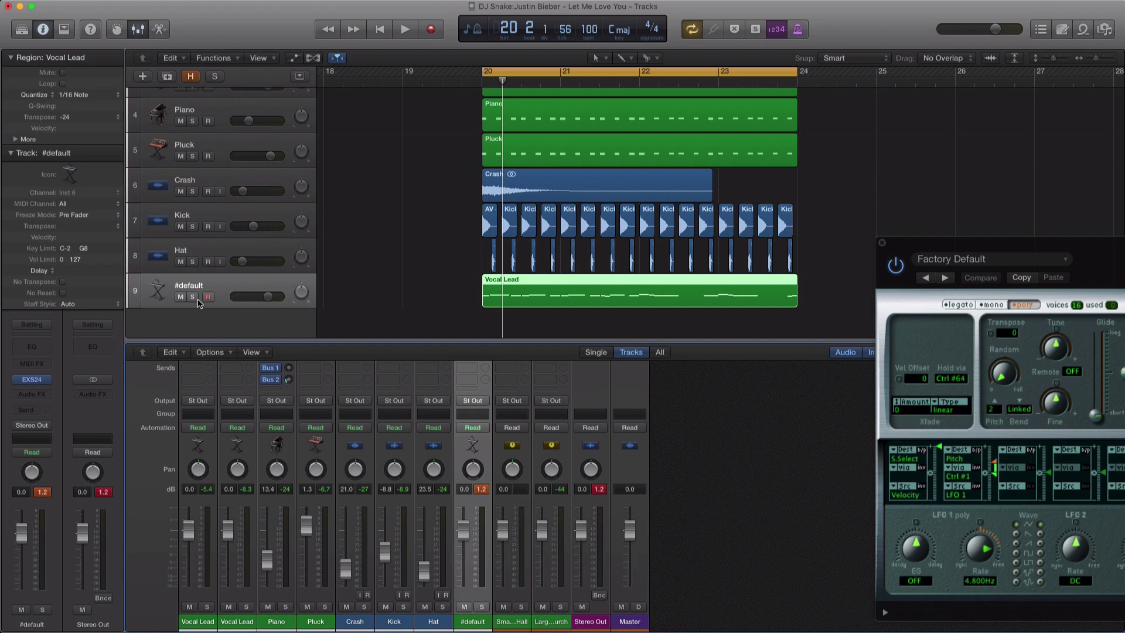
pyautogui.click(193, 298)
pyautogui.moveTo(892, 268); pyautogui.dragTo(581, 137)
pyautogui.press('space')
pyautogui.press('x')
# Raise the lower handle of the EXS24 Level slider while listening to the soloed part
pyautogui.moveTo(809, 251); pyautogui.dragTo(805, 227)
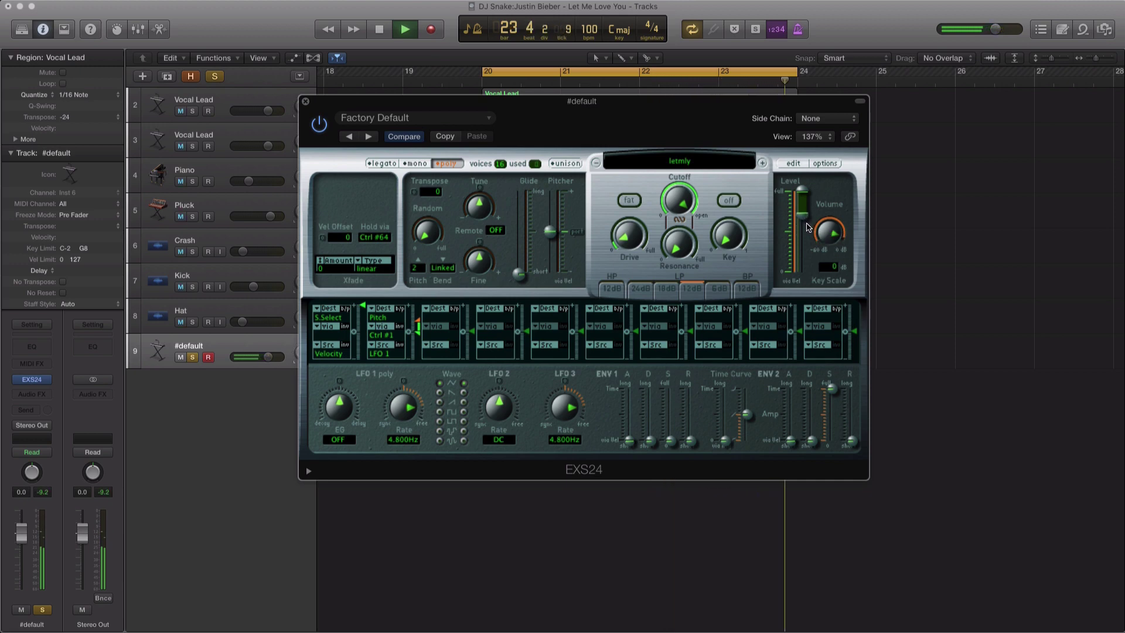
pyautogui.press('space')
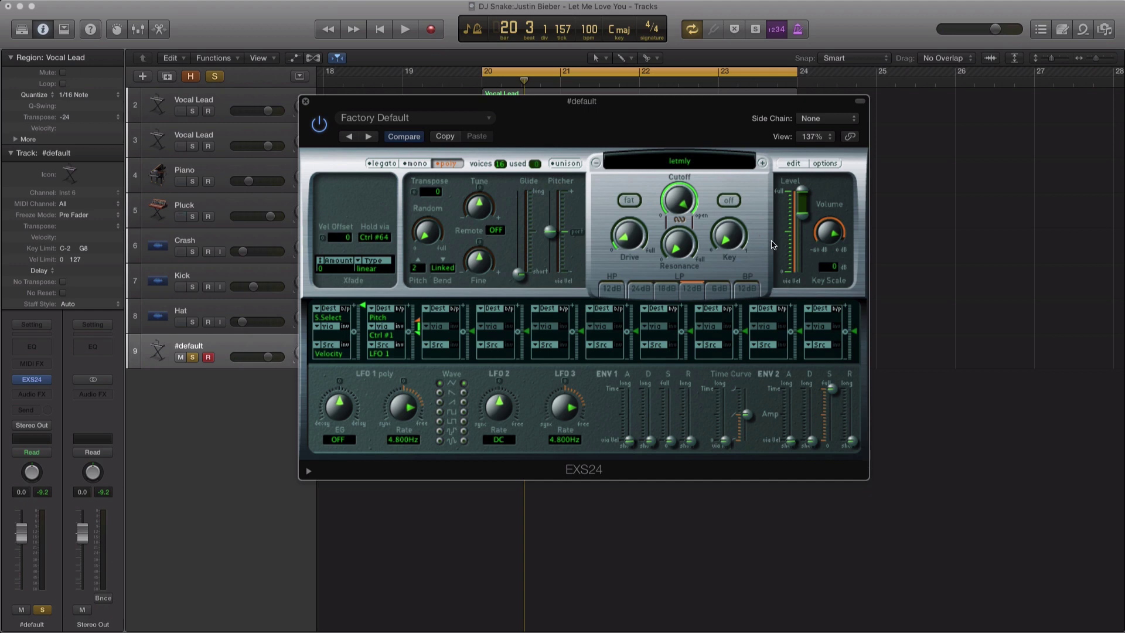
pyautogui.press('space')
pyautogui.press('space')
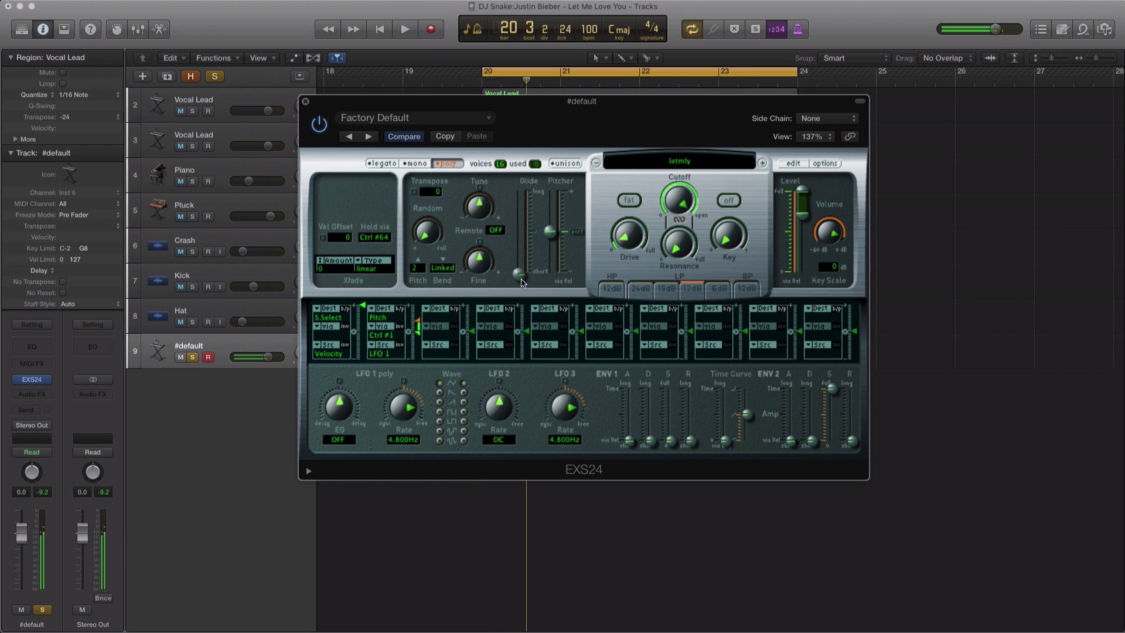
# Raise the EXS24 Glide slider slightly, play the part to hear the slides between notes, and stop playback
pyautogui.moveTo(523, 283); pyautogui.dragTo(524, 271)
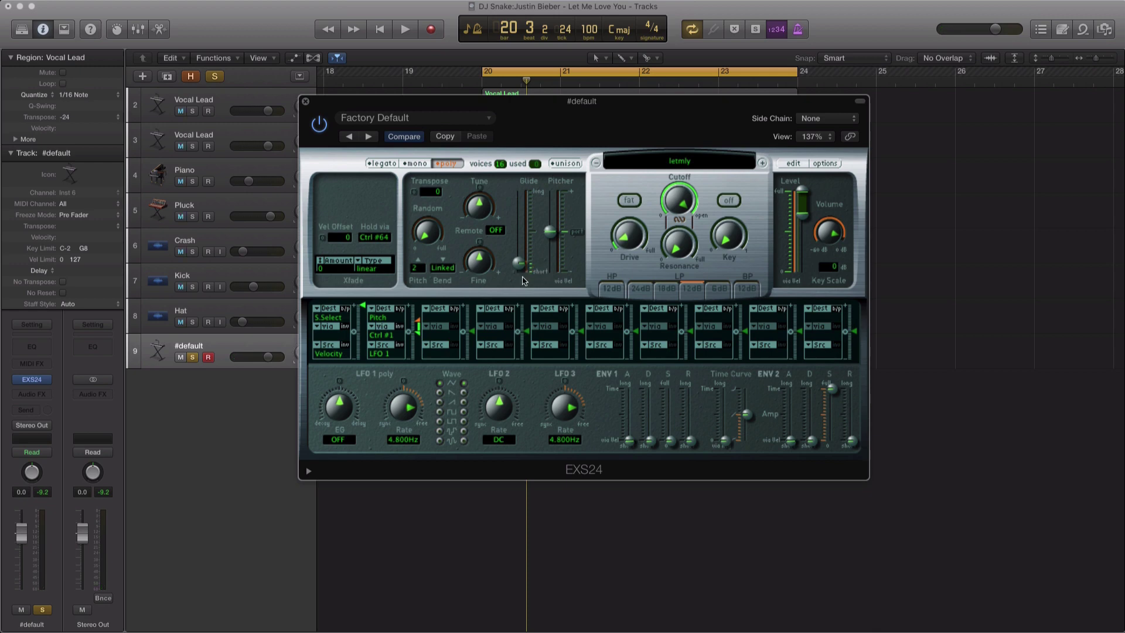
pyautogui.press('space')
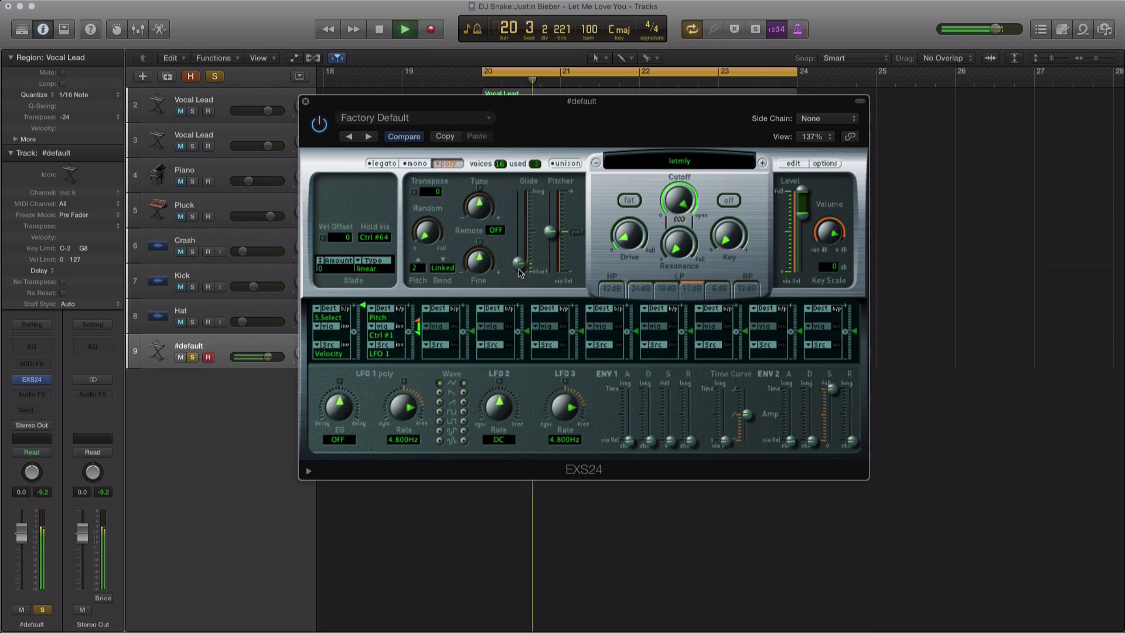
pyautogui.moveTo(524, 280)
pyautogui.mouseDown()
pyautogui.moveTo(524, 230)
pyautogui.moveTo(524, 271)
pyautogui.mouseUp()
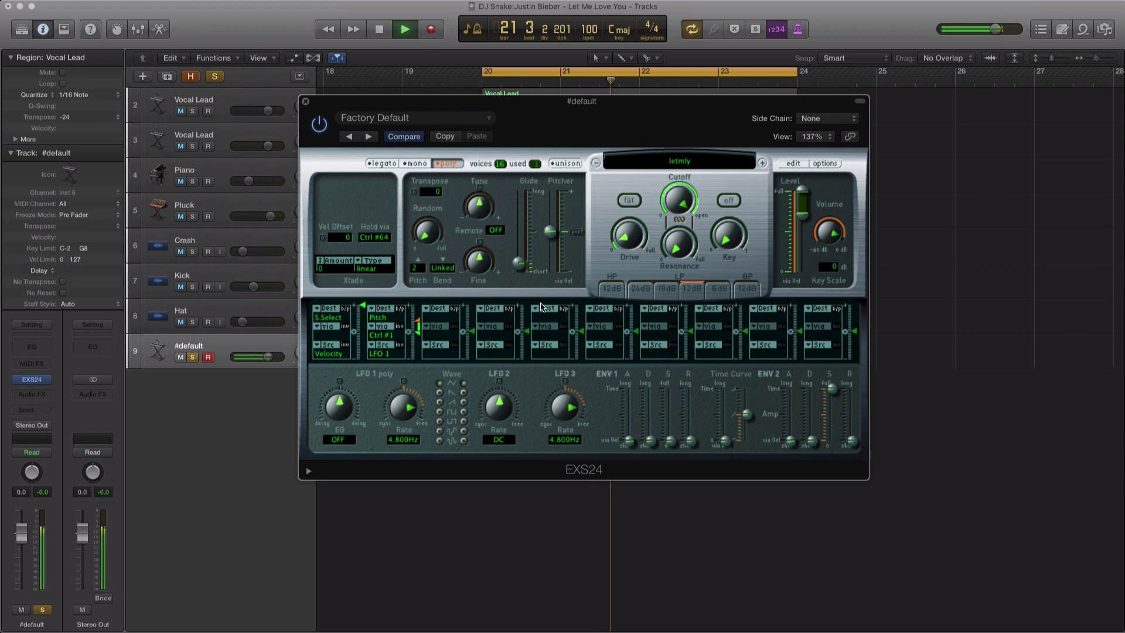
pyautogui.press('space')
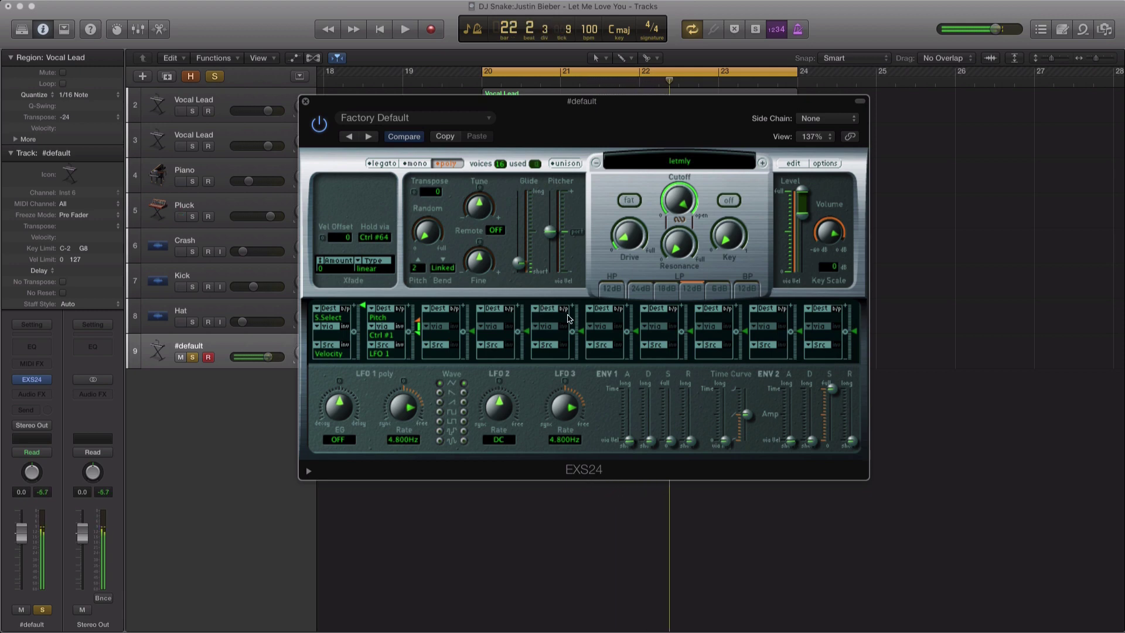
# Raise the EXS24 ENV 2 attack slider slightly, listen to the softened note starts, and close the instrument window
pyautogui.moveTo(790, 444)
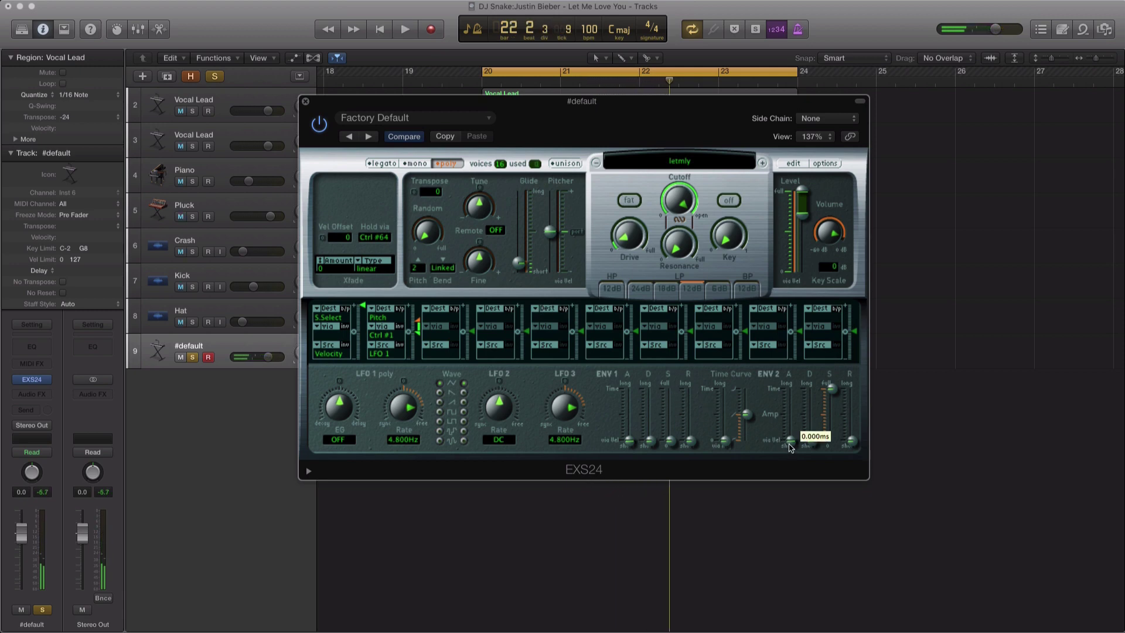
pyautogui.moveTo(789, 444); pyautogui.dragTo(791, 441)
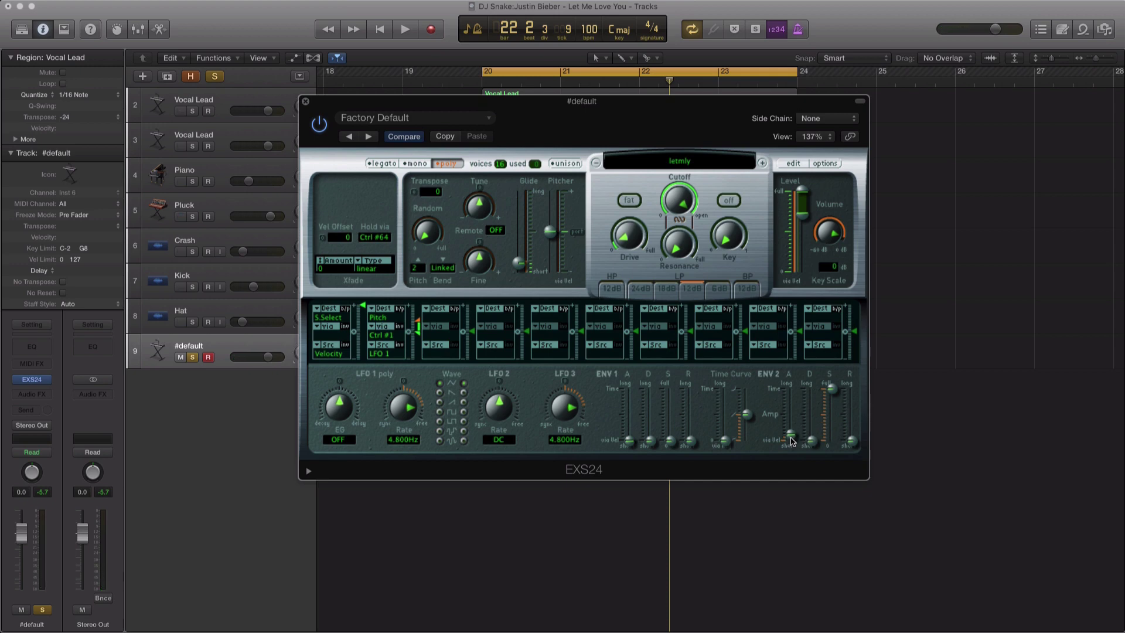
pyautogui.click(792, 441)
pyautogui.moveTo(792, 441); pyautogui.dragTo(793, 438)
pyautogui.press('space')
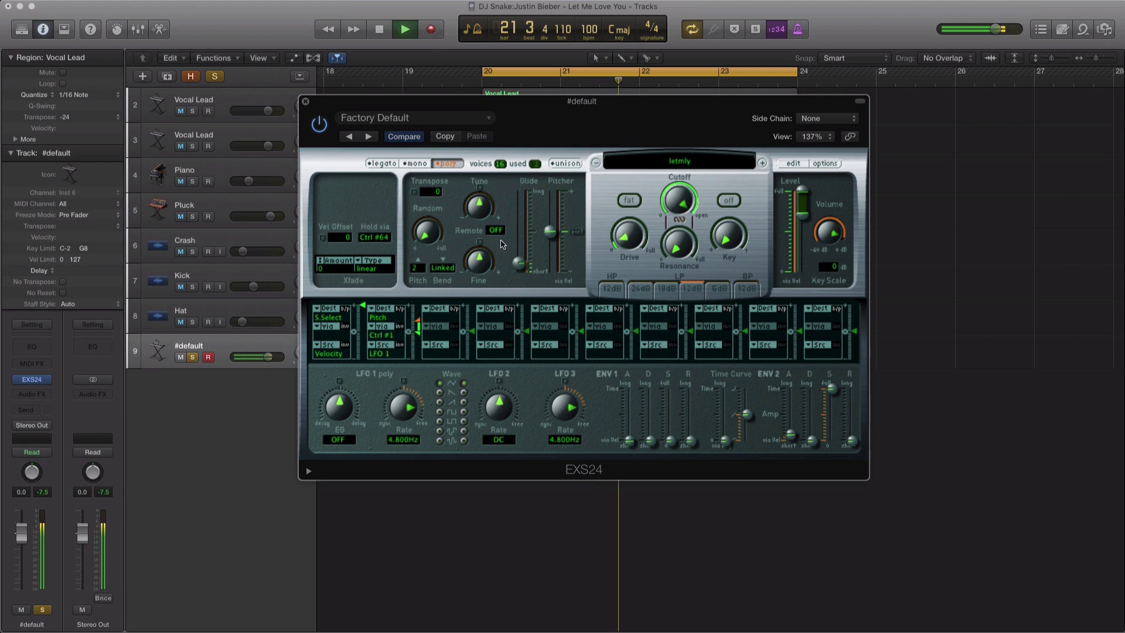
pyautogui.click(305, 102)
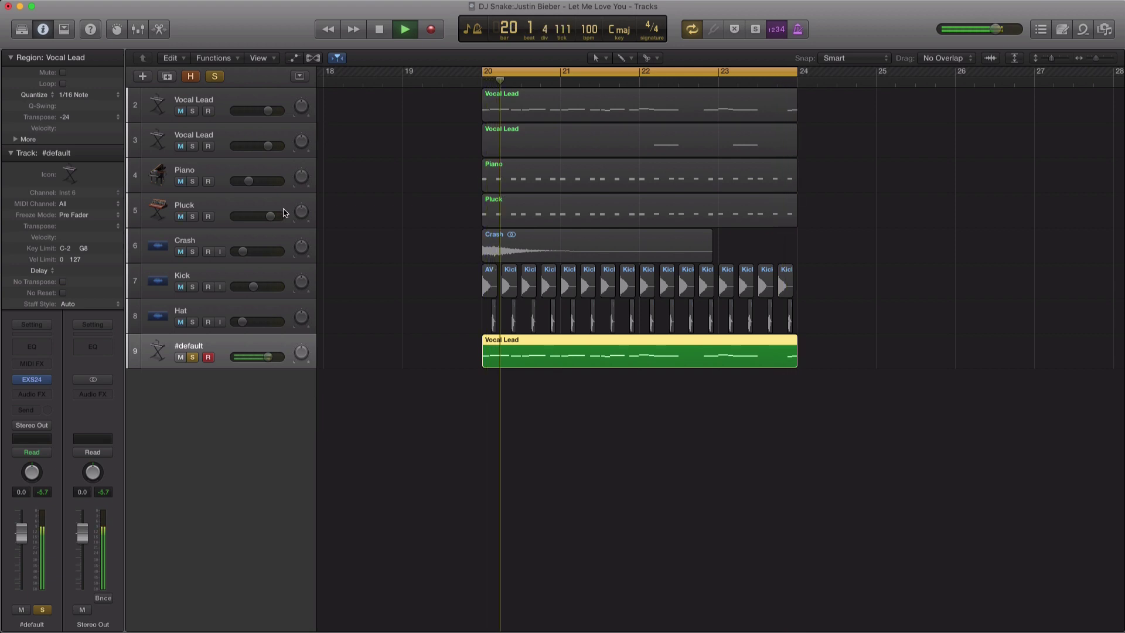
pyautogui.press('space')
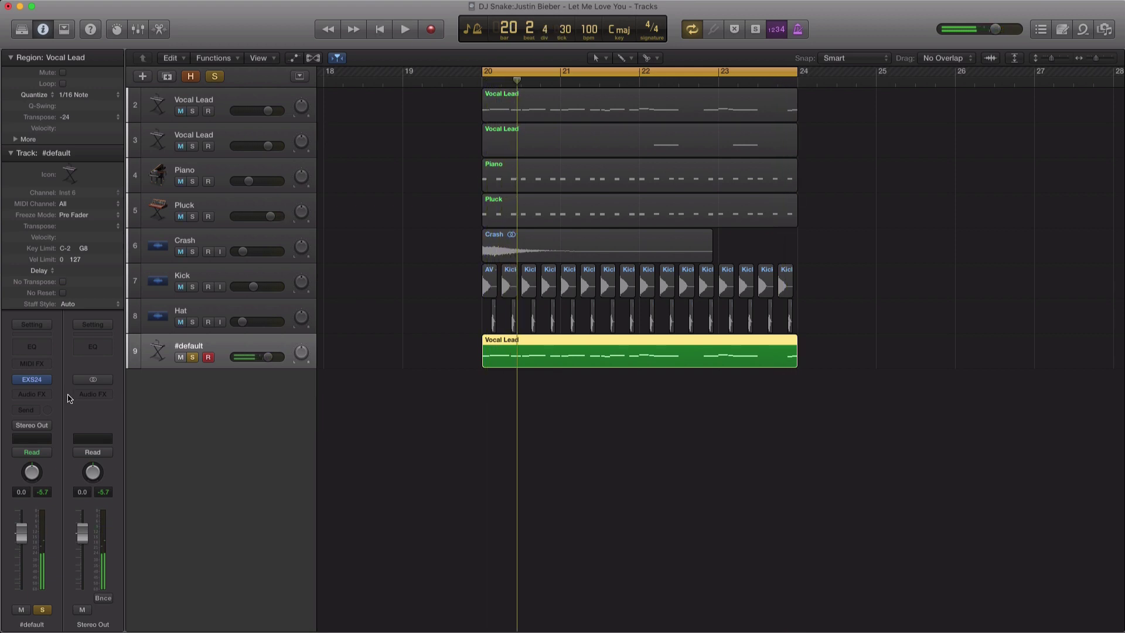
# Add a Channel EQ to the sampler track with a 48 dB/Oct low cut at 210 Hz, listen to it, and close it
pyautogui.click(34, 352)
pyautogui.moveTo(44, 73); pyautogui.dragTo(261, 194)
pyautogui.click(266, 289)
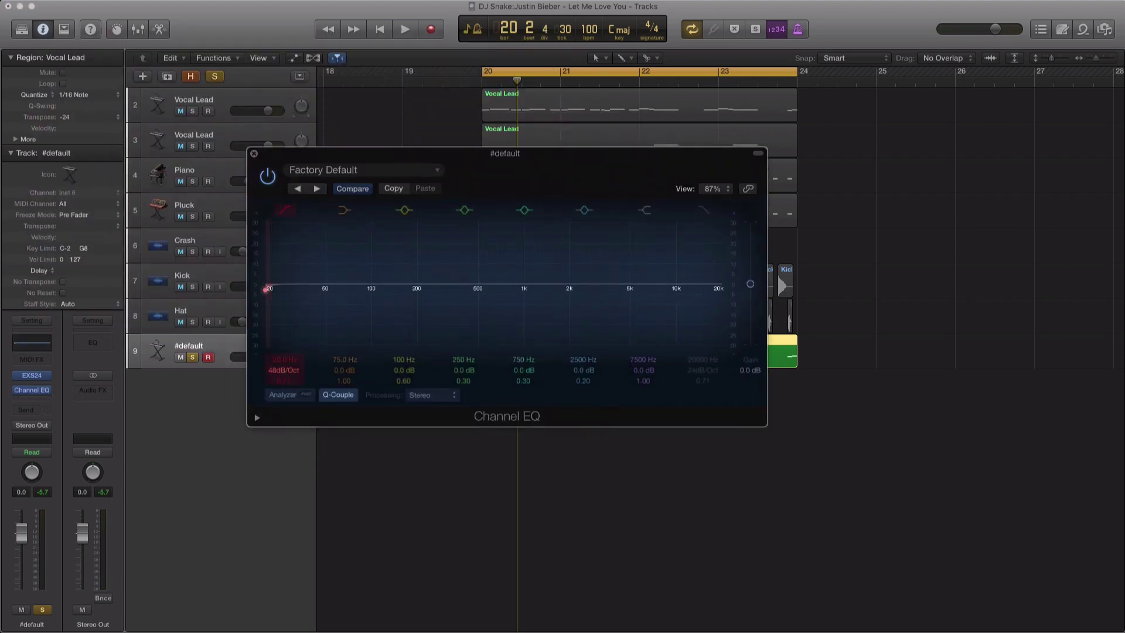
pyautogui.moveTo(278, 370); pyautogui.dragTo(278, 342)
pyautogui.press('space')
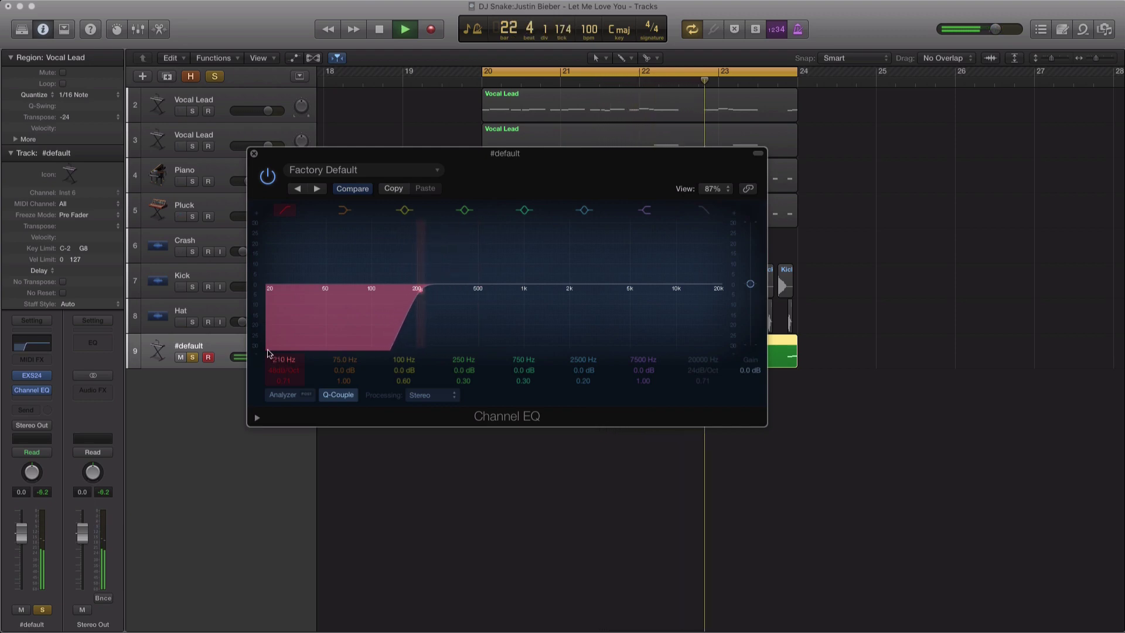
pyautogui.click(286, 210)
pyautogui.press('space')
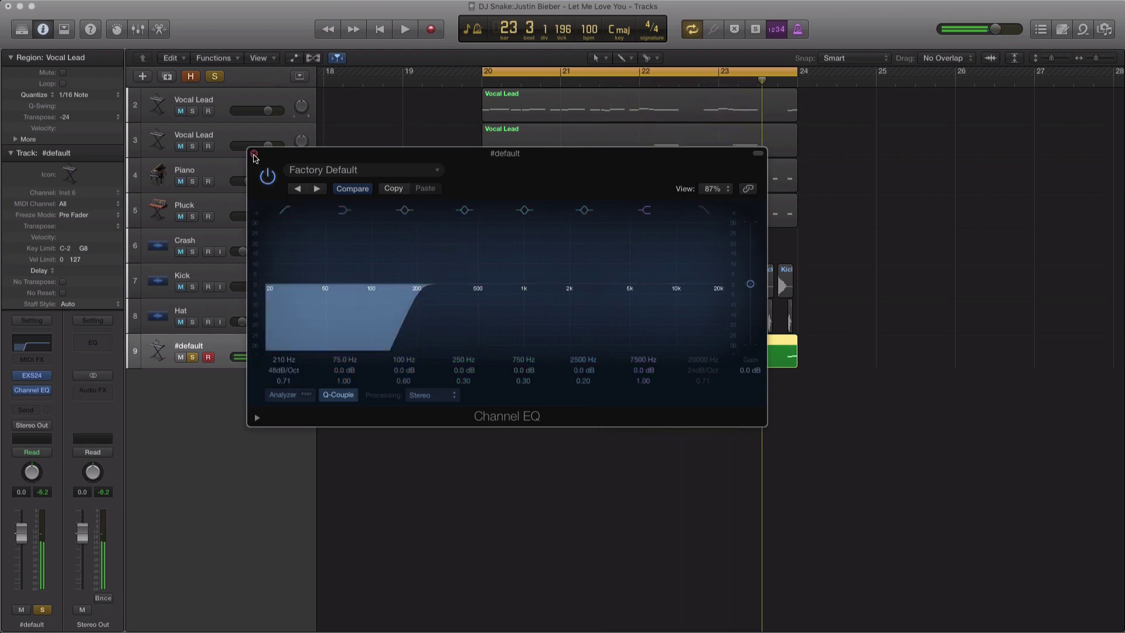
pyautogui.press('super+w')
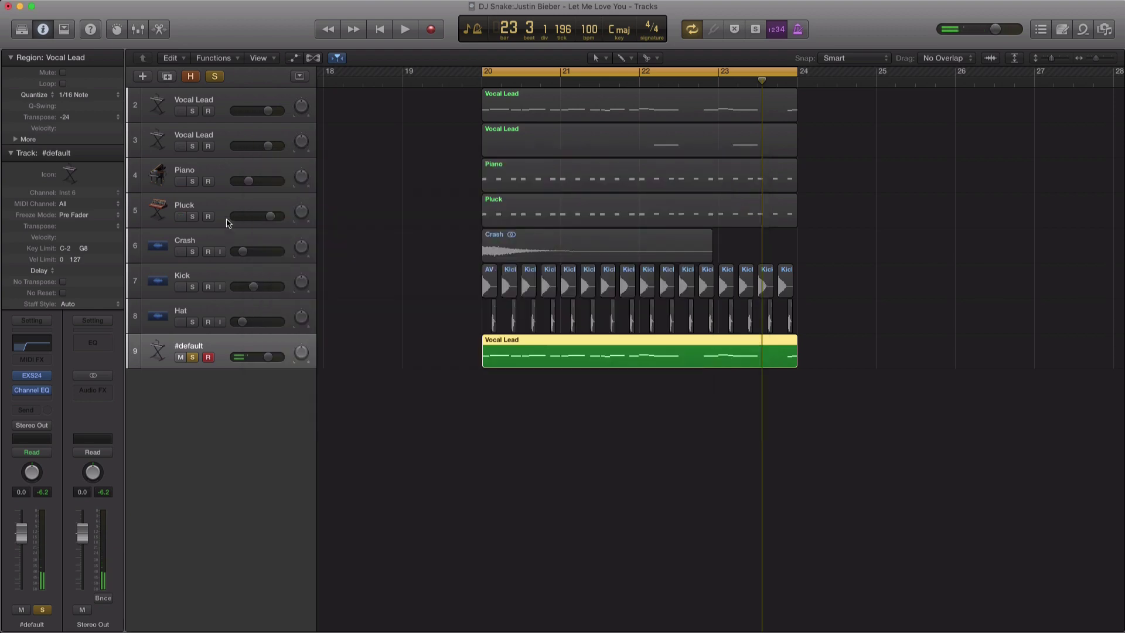
# Insert a stereo Tape Delay after the Channel EQ and set its delay note value to 1/8
pyautogui.click(38, 403)
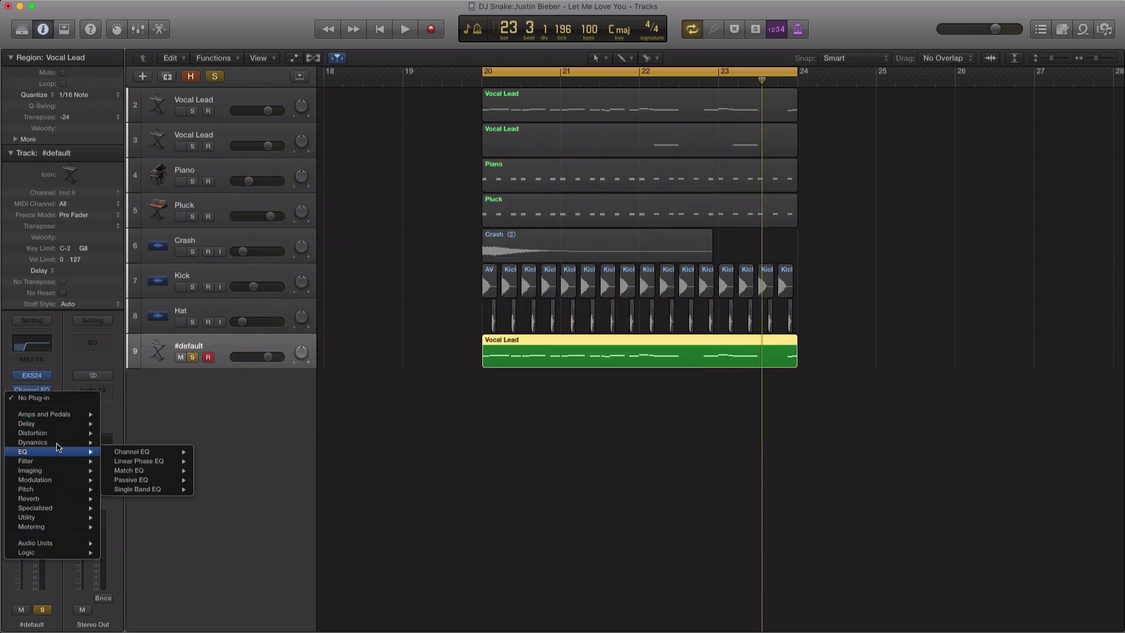
pyautogui.moveTo(54, 423)
pyautogui.moveTo(164, 472)
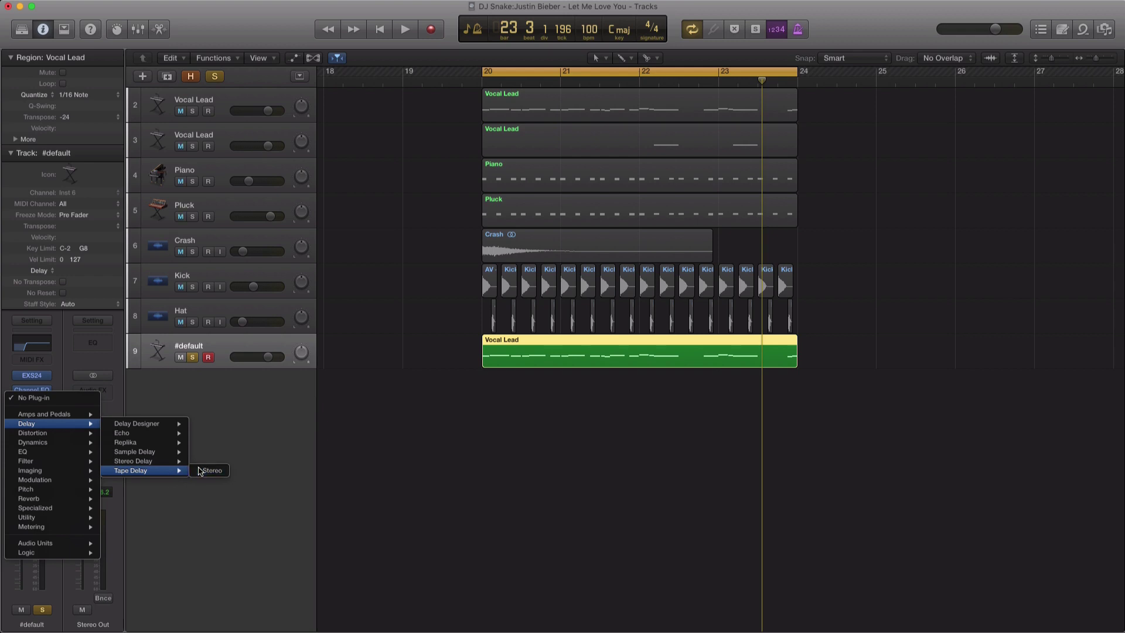
pyautogui.click(199, 471)
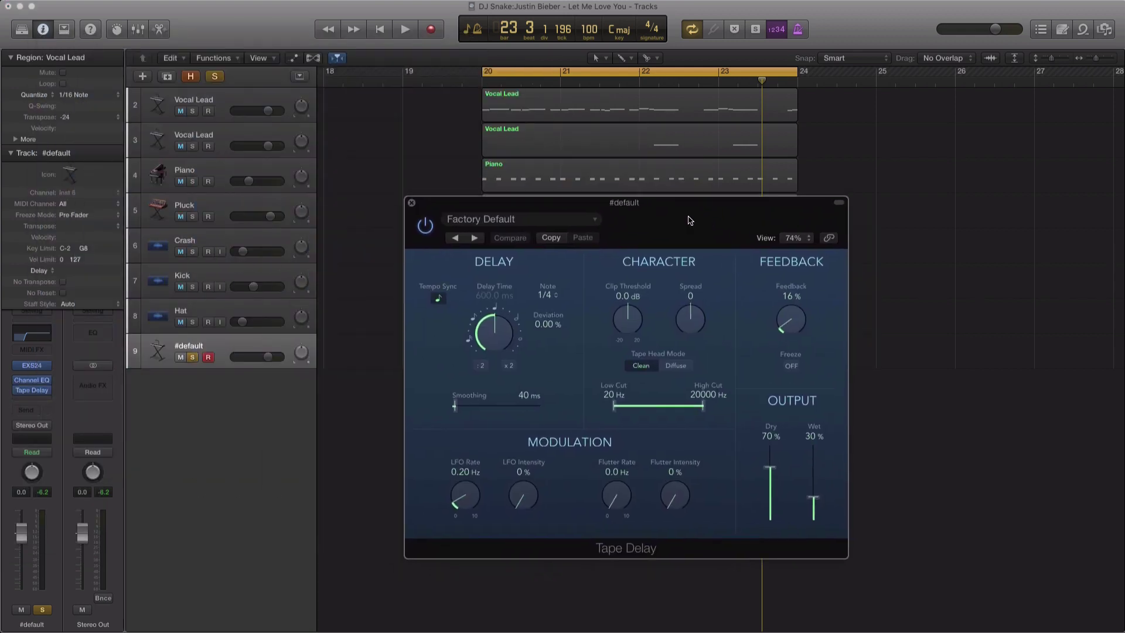
pyautogui.moveTo(690, 220); pyautogui.dragTo(655, 131)
pyautogui.click(505, 215)
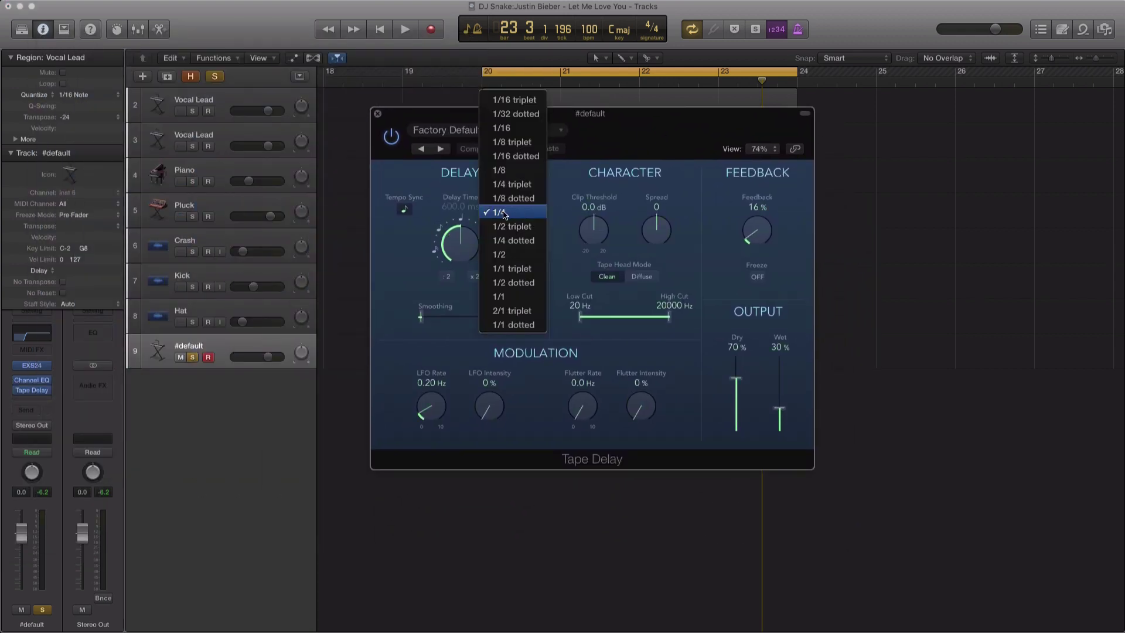
pyautogui.click(499, 169)
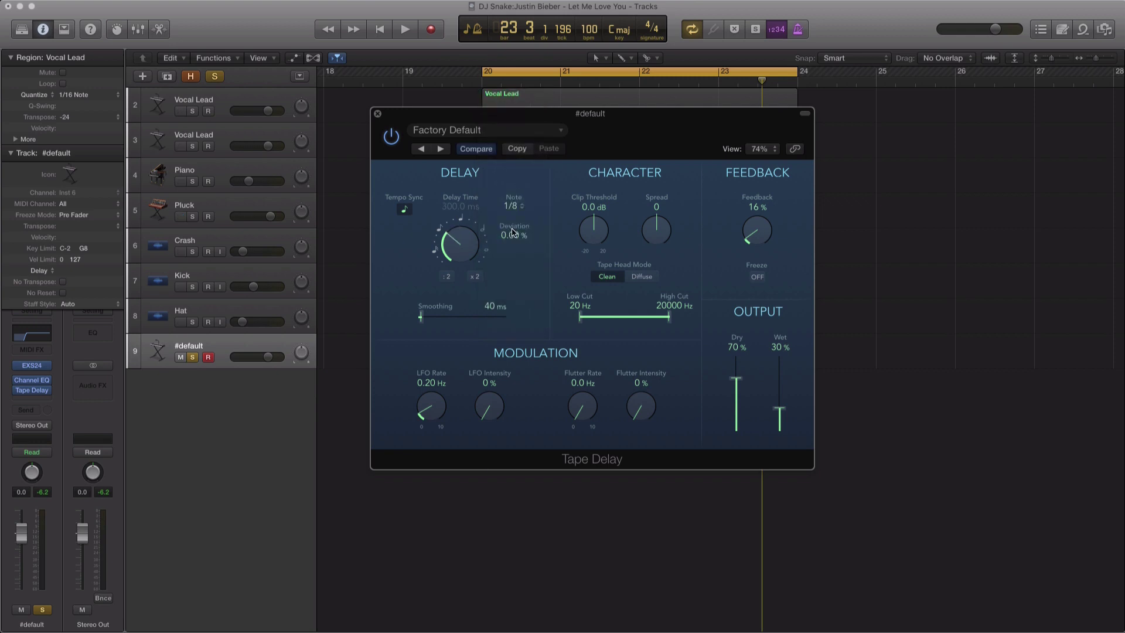
# While auditioning the part, set the Tape Delay to 100% dry, 15% wet and a 770 Hz low cut, then close it
pyautogui.press('space')
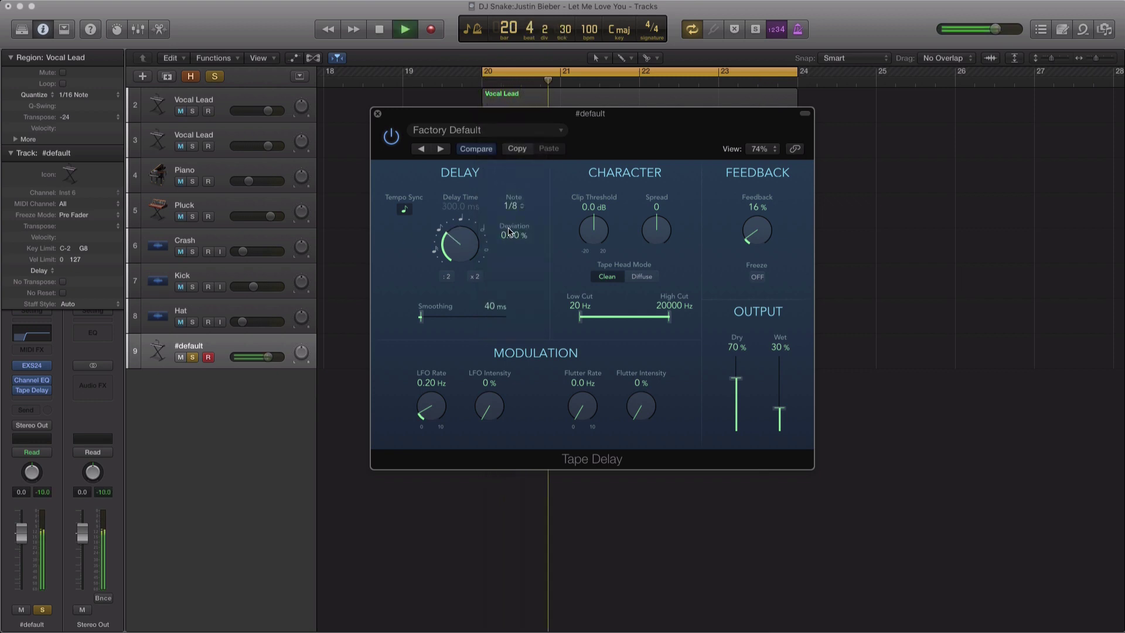
pyautogui.press('space')
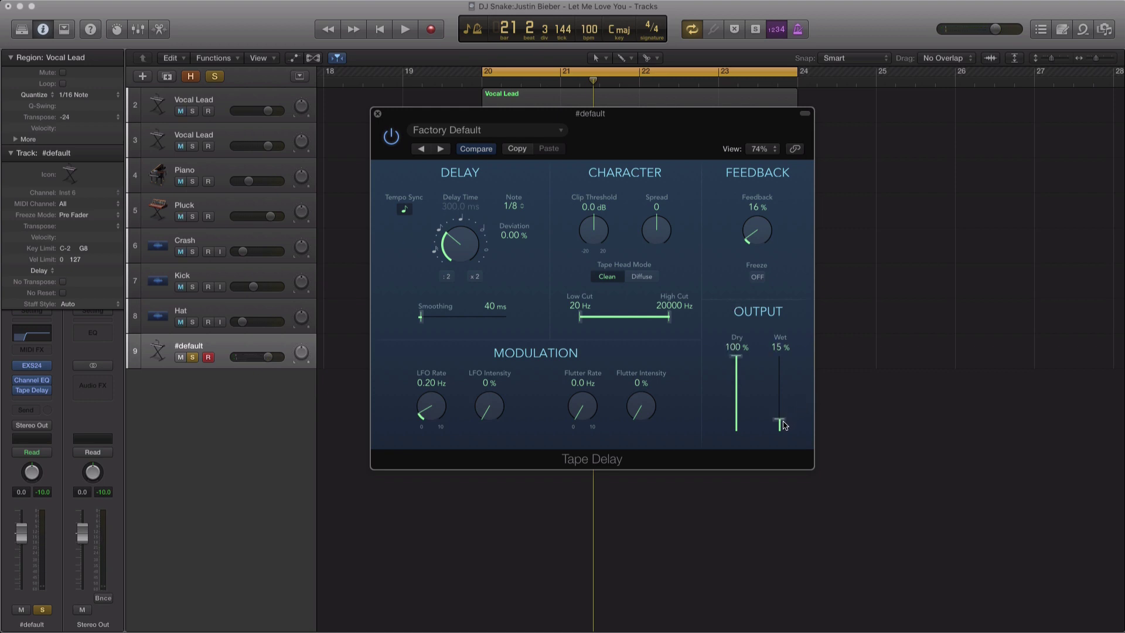
pyautogui.press('space')
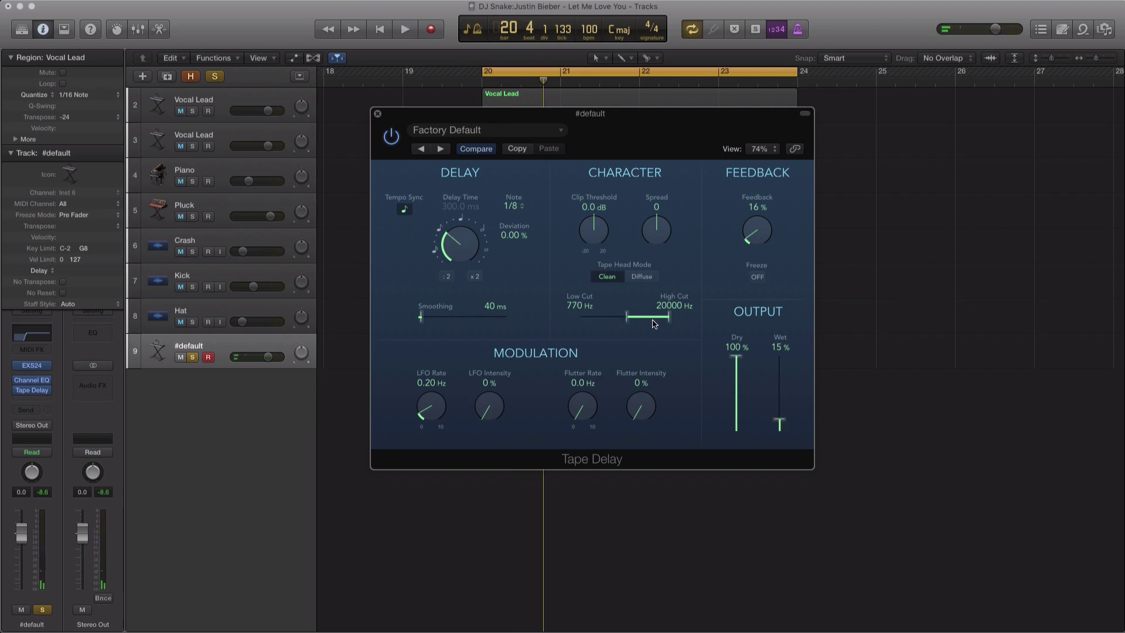
pyautogui.press('space')
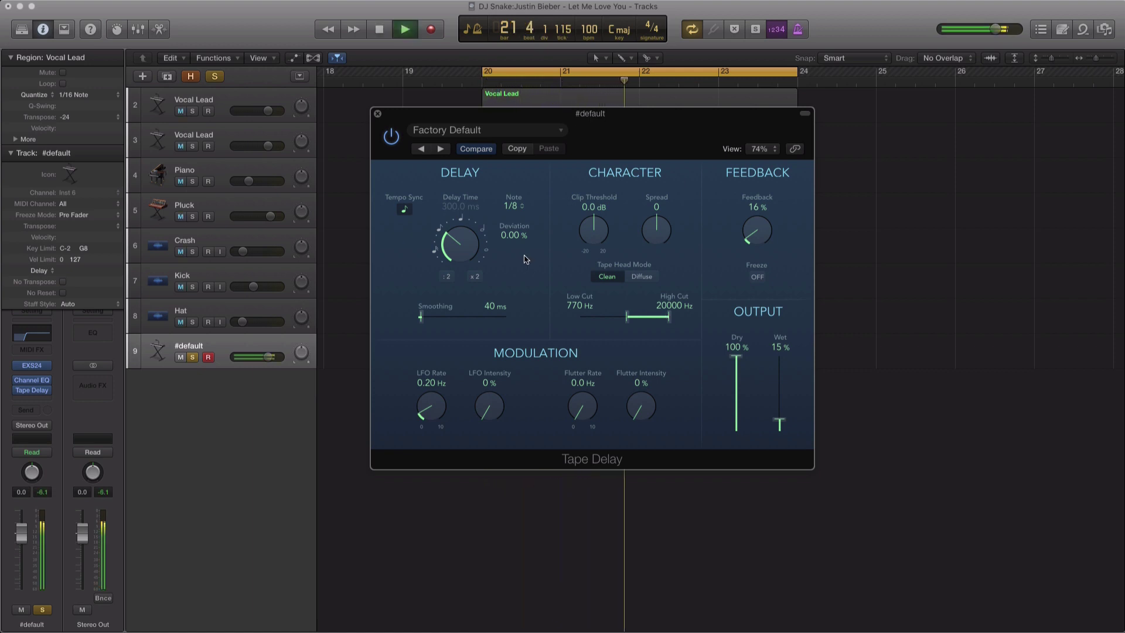
pyautogui.click(378, 114)
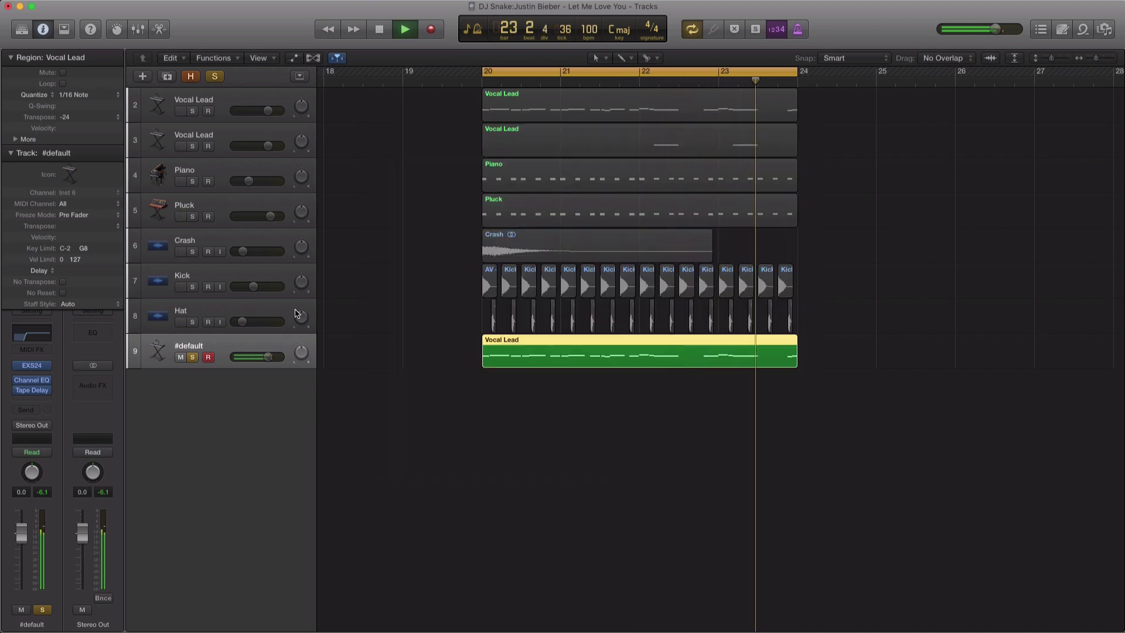
pyautogui.press('space')
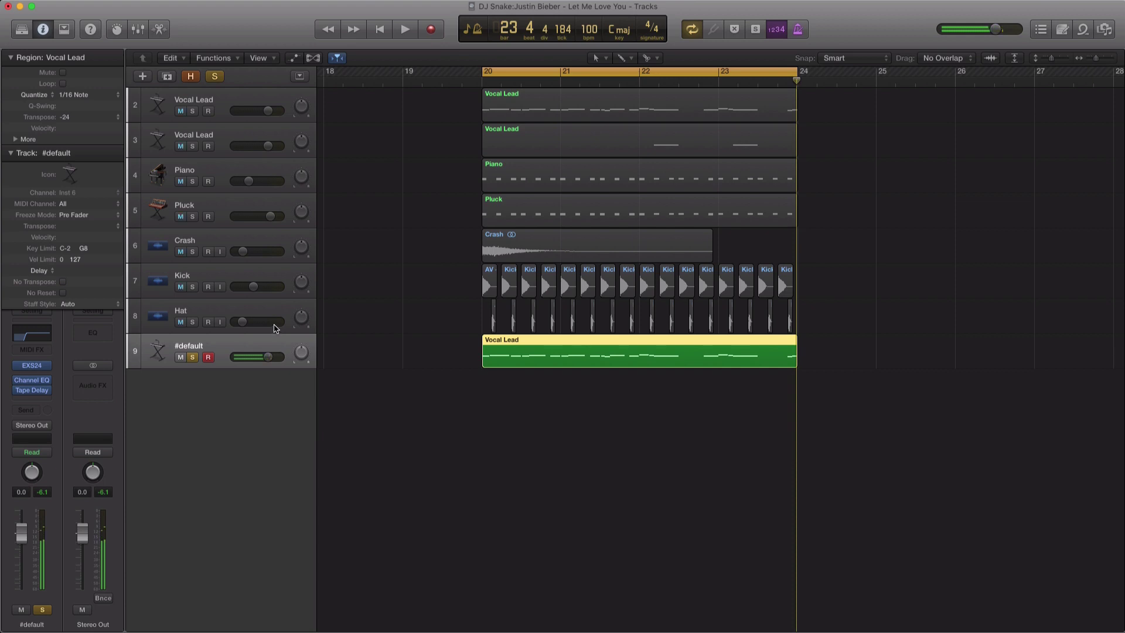
# Insert a stereo Space Designer reverb after the Tape Delay and load the large plate preset 04.4s Big Plate
pyautogui.click(28, 401)
pyautogui.moveTo(79, 443)
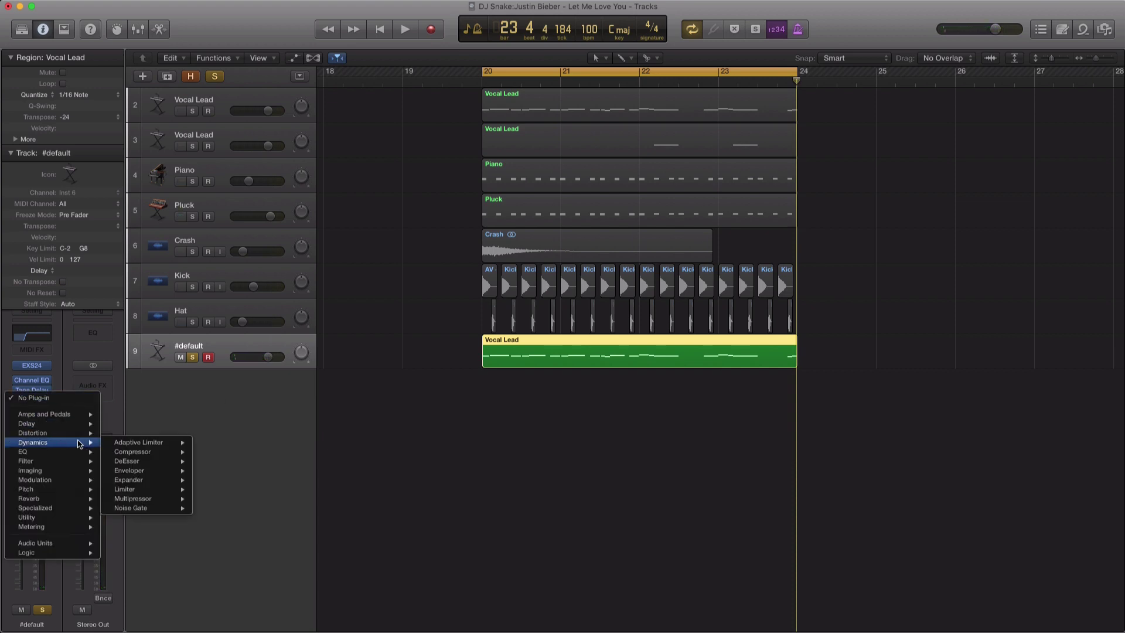
pyautogui.moveTo(54, 500)
pyautogui.moveTo(170, 530)
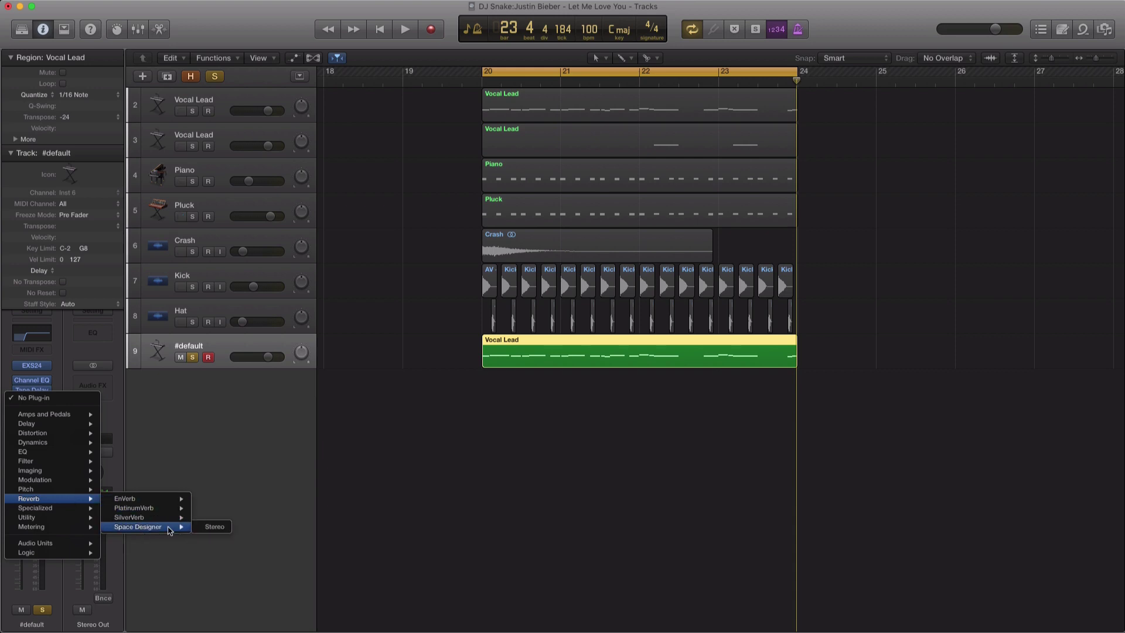
pyautogui.click(211, 527)
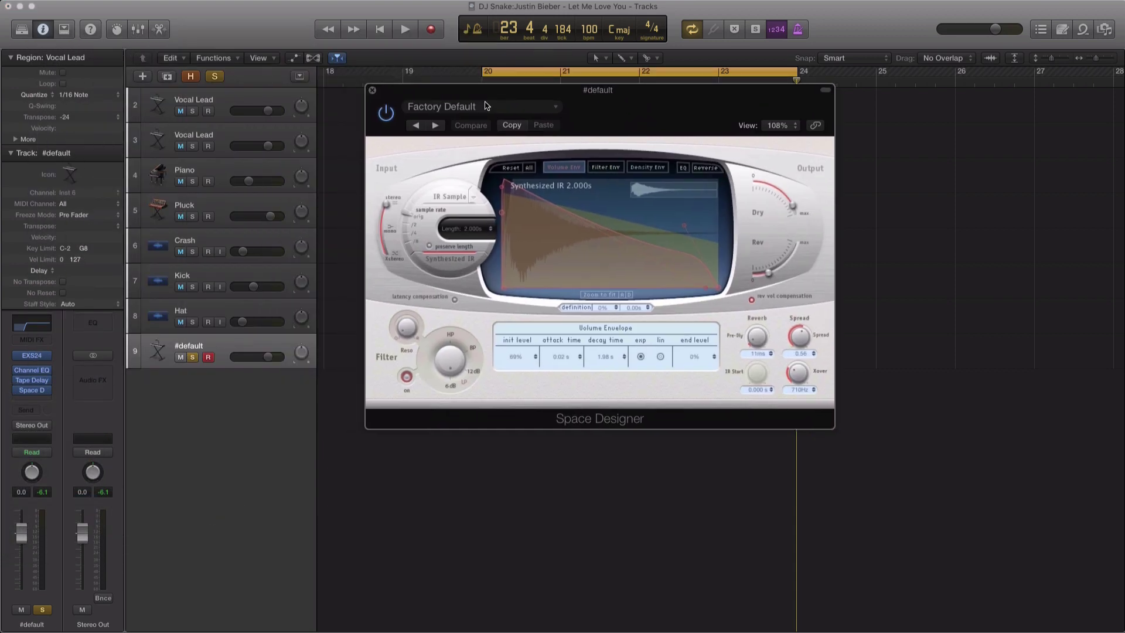
pyautogui.click(504, 107)
pyautogui.moveTo(428, 316)
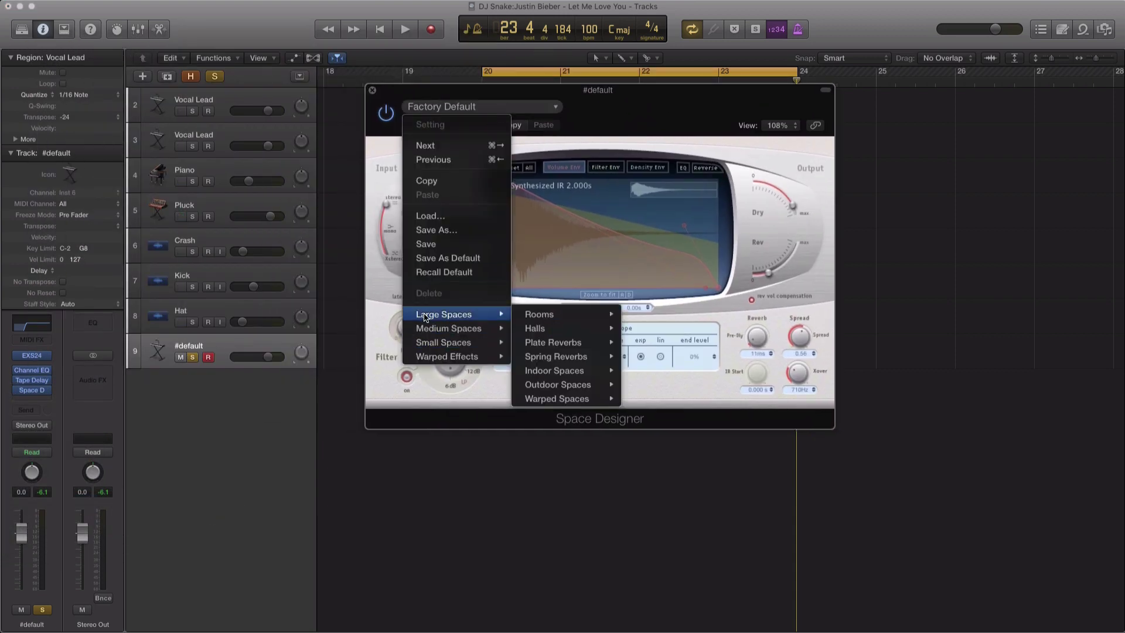
pyautogui.moveTo(557, 342)
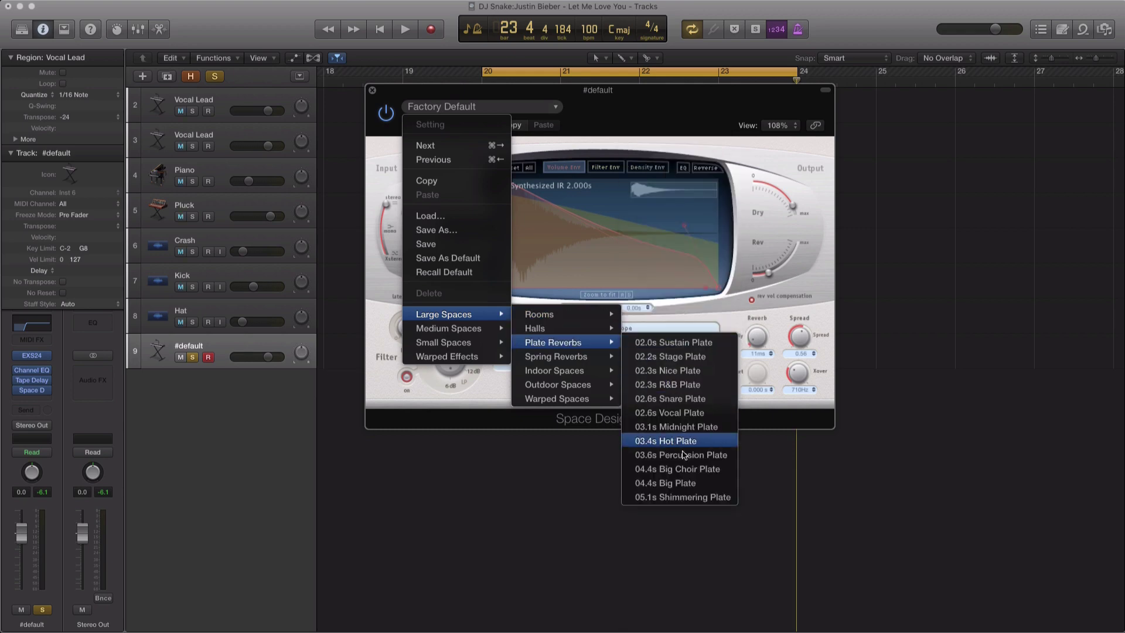
pyautogui.click(674, 485)
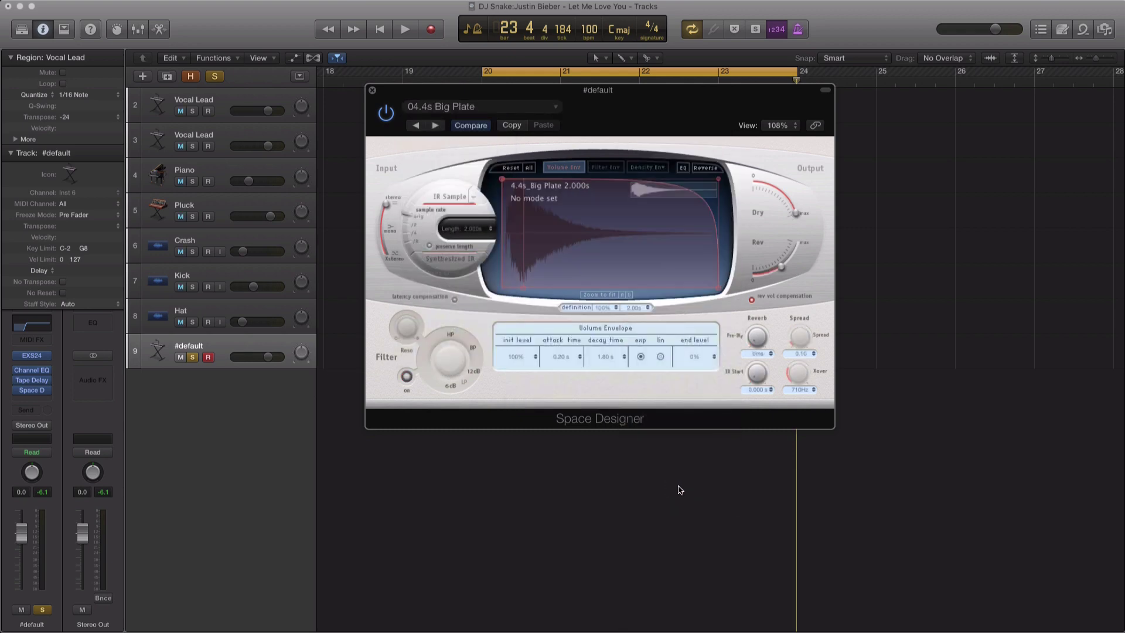
# Lower the Space Designer reverb output slightly, compare the sound by playing the part, and close the plug-in
pyautogui.press('space')
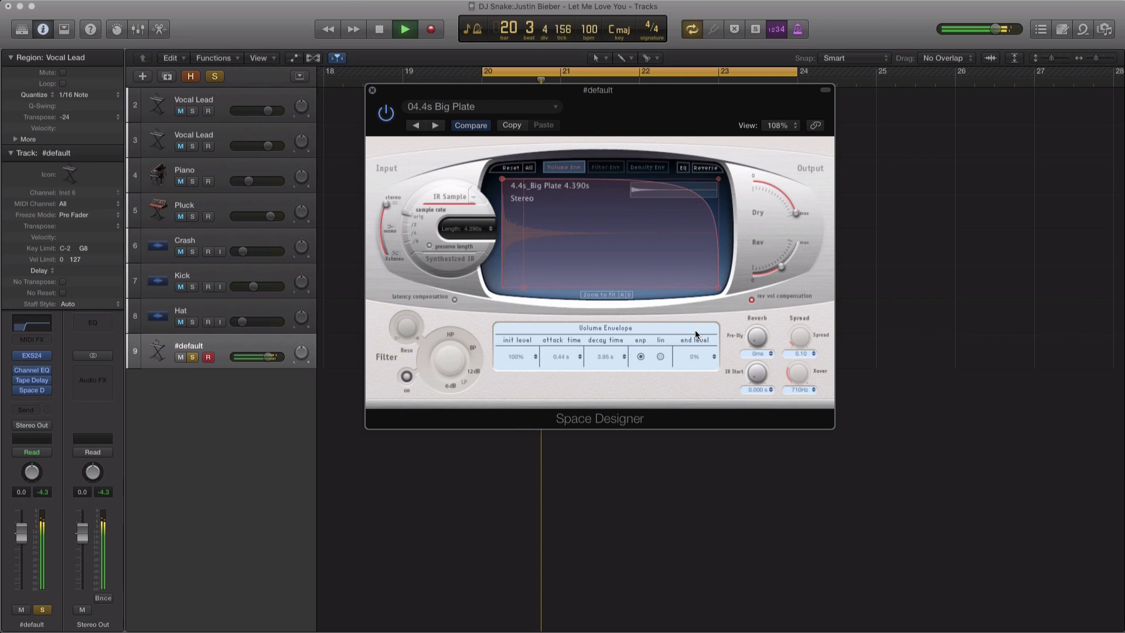
pyautogui.press('space')
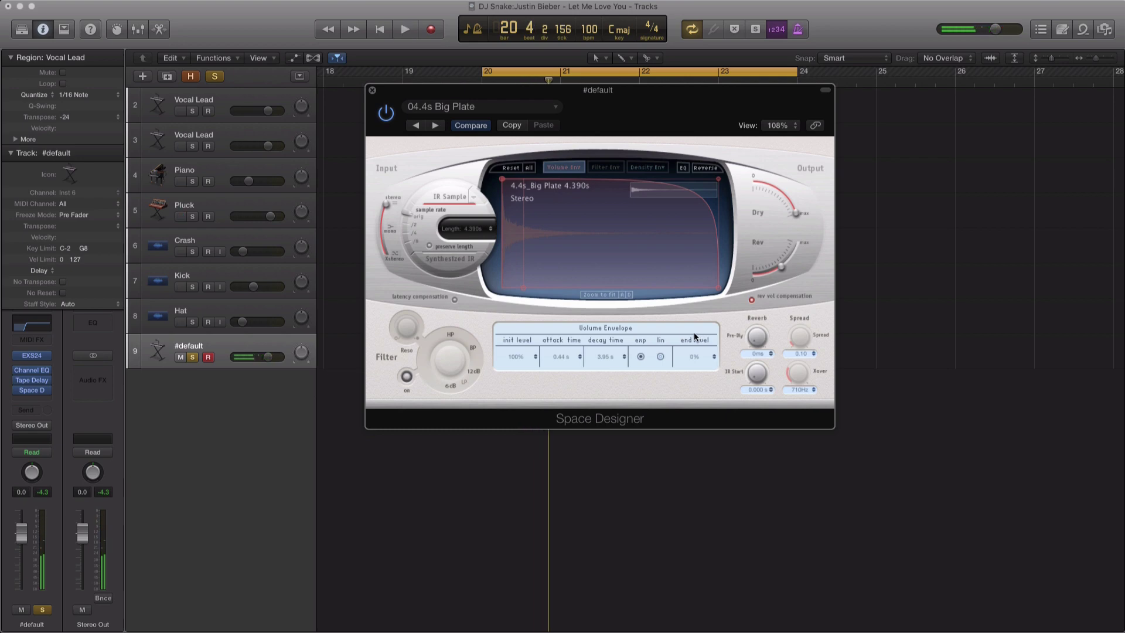
pyautogui.moveTo(779, 268)
pyautogui.mouseDown()
pyautogui.moveTo(757, 278)
pyautogui.moveTo(771, 277)
pyautogui.mouseUp()
pyautogui.press('space')
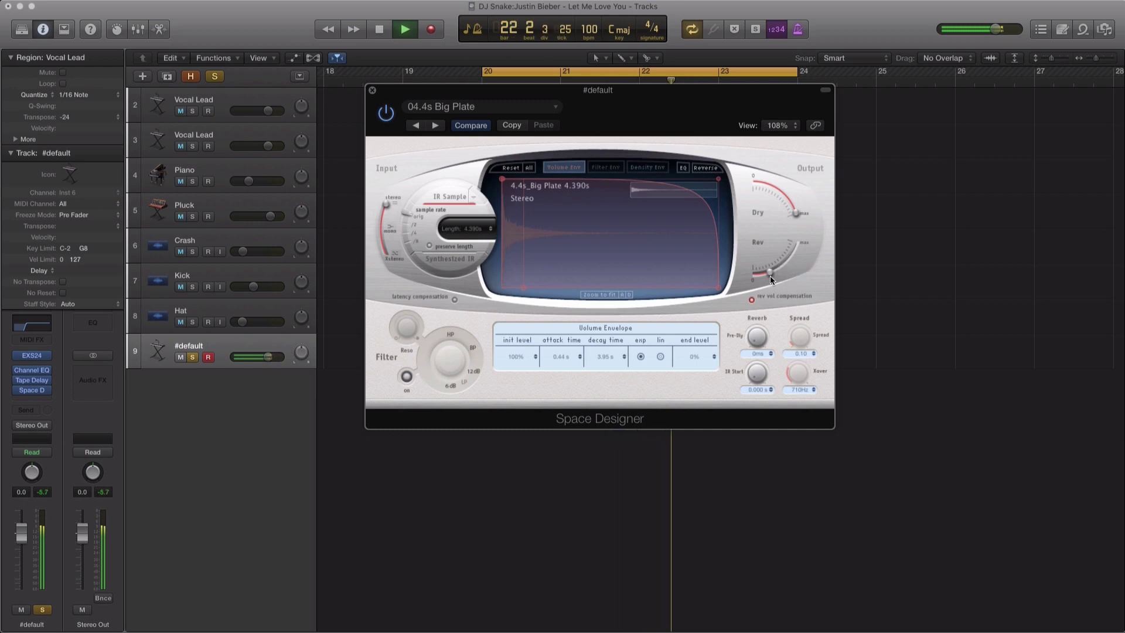
pyautogui.click(372, 91)
pyautogui.press('space')
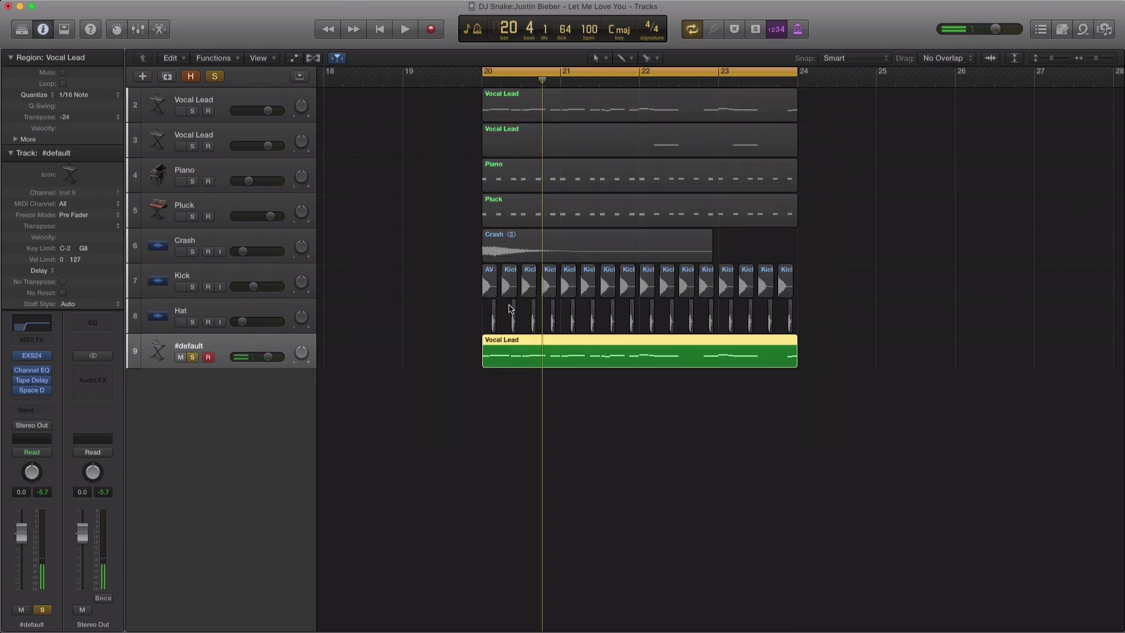
# Duplicate the sampler track with its settings and copy its Vocal Lead region onto the new track
pyautogui.press('super+Down')
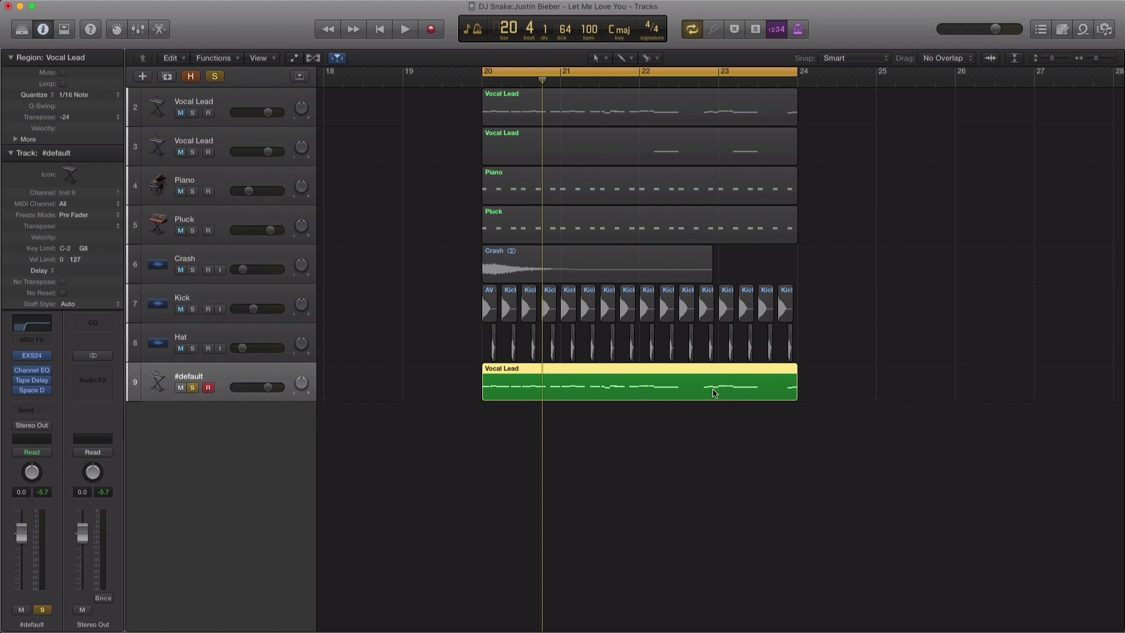
pyautogui.click(168, 79)
pyautogui.moveTo(570, 389); pyautogui.dragTo(572, 423)
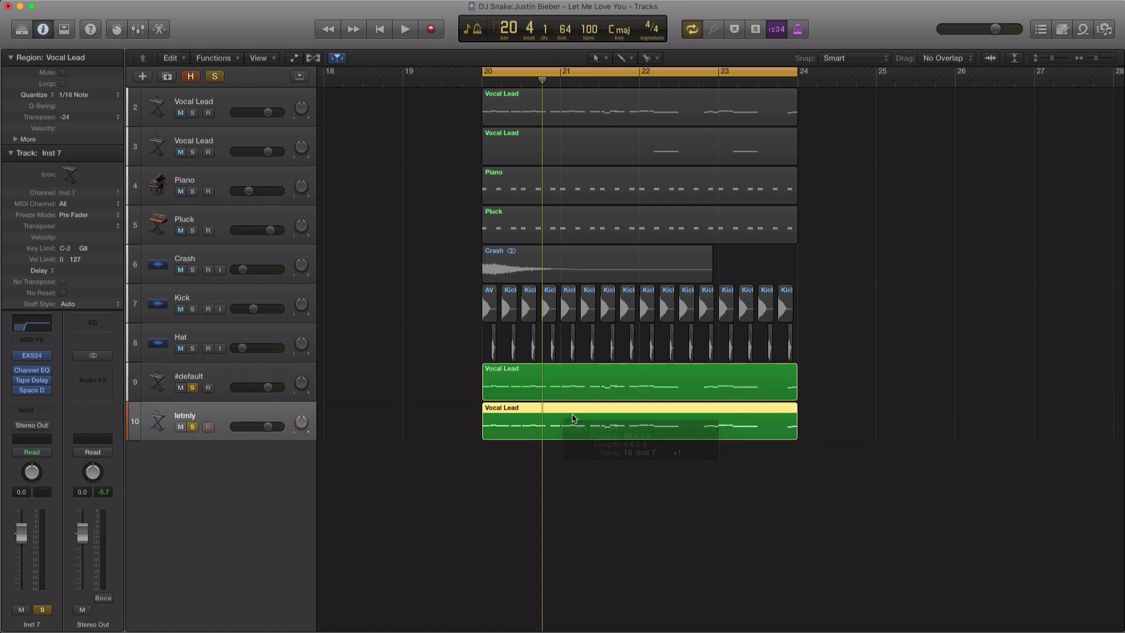
# Delete all notes from the duplicated Vocal Lead region except the two long C1 notes in bars 22 and 23
pyautogui.doubleClick(574, 421)
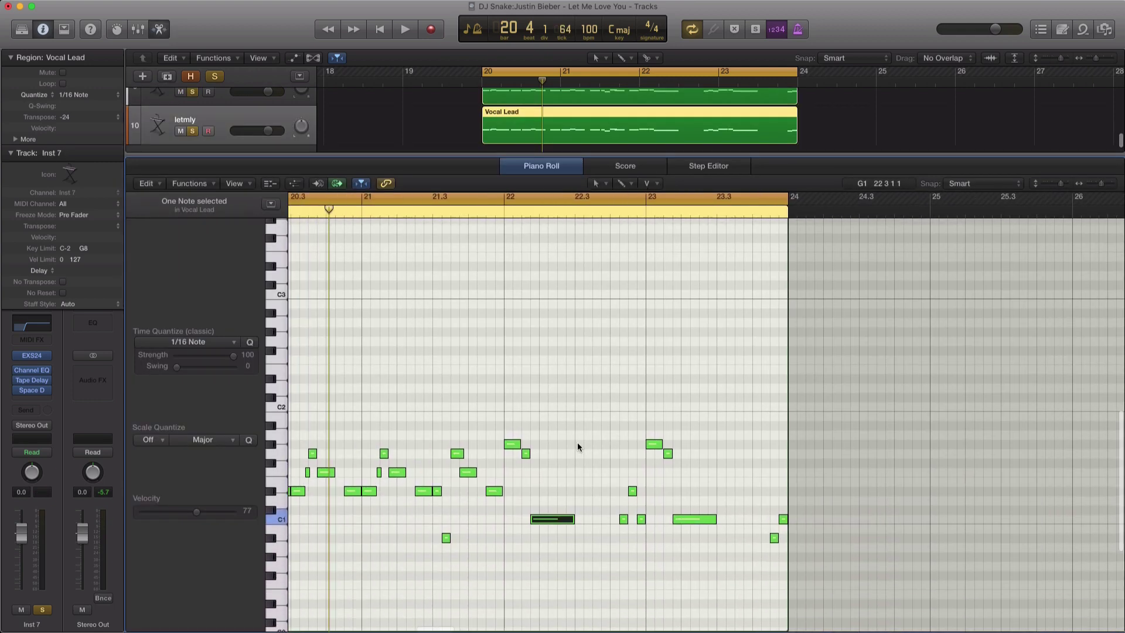
pyautogui.moveTo(318, 409); pyautogui.dragTo(659, 562)
pyautogui.press('Delete')
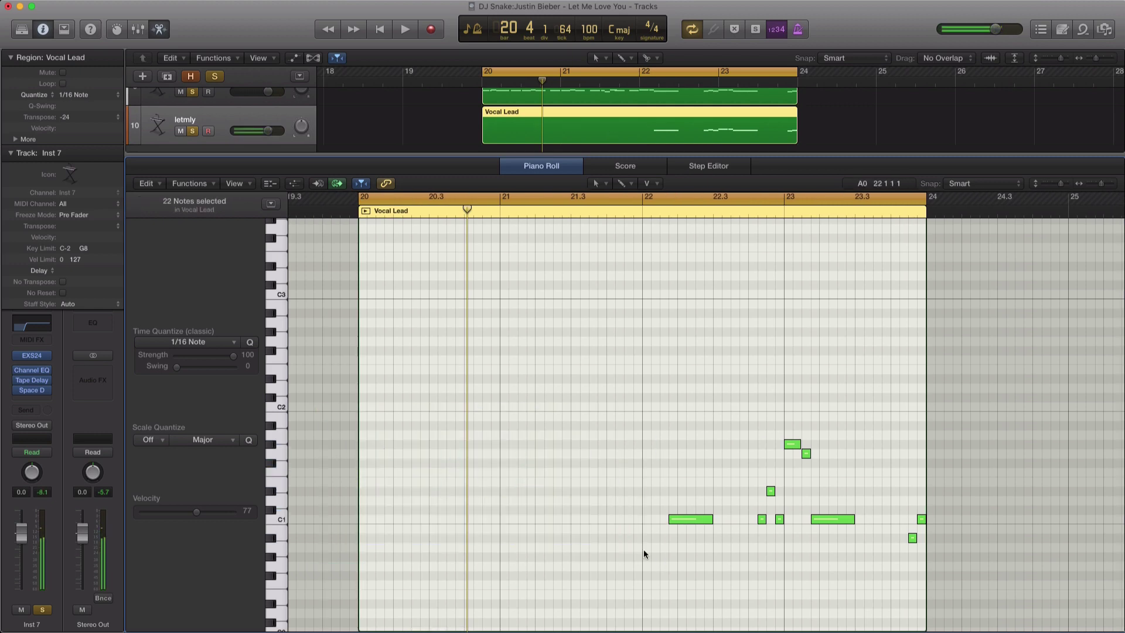
pyautogui.moveTo(762, 388); pyautogui.dragTo(805, 549)
pyautogui.press('Delete')
pyautogui.press('Delete')
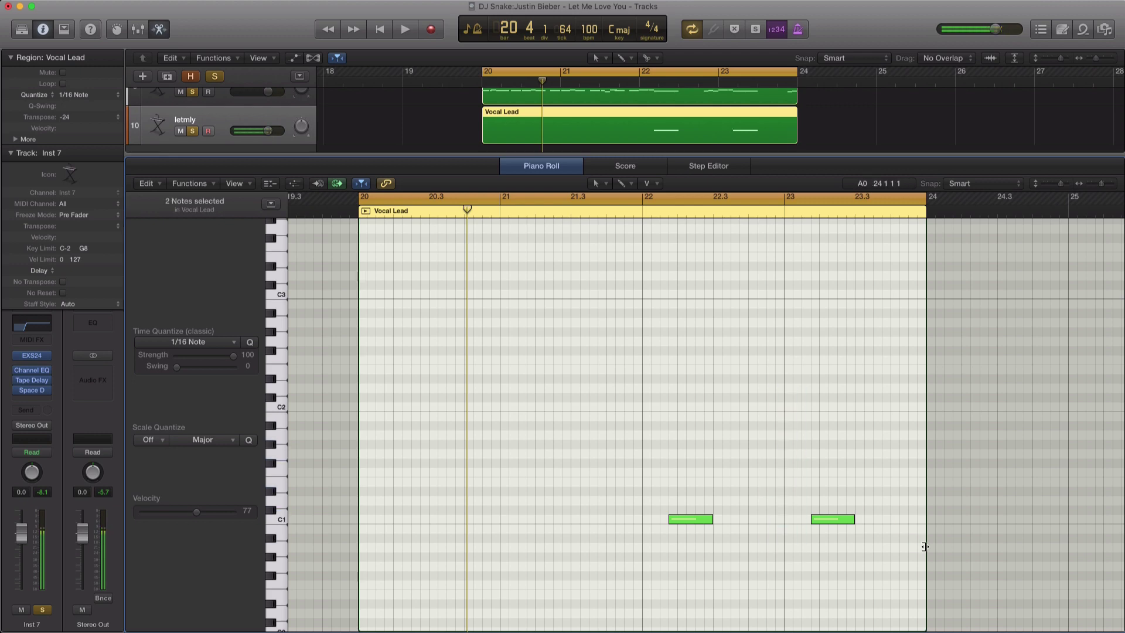
# Mute the two long C1 notes in bars 22 and 23 of the original Vocal Lead region on the #default track
pyautogui.click(597, 100)
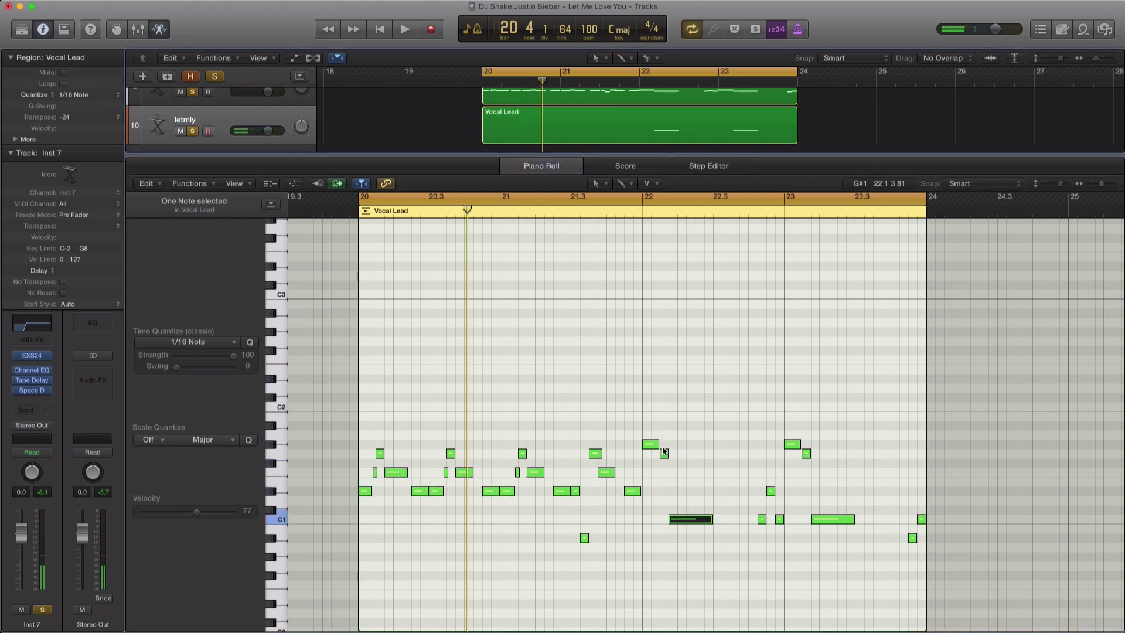
pyautogui.click(687, 532)
pyautogui.click(838, 521)
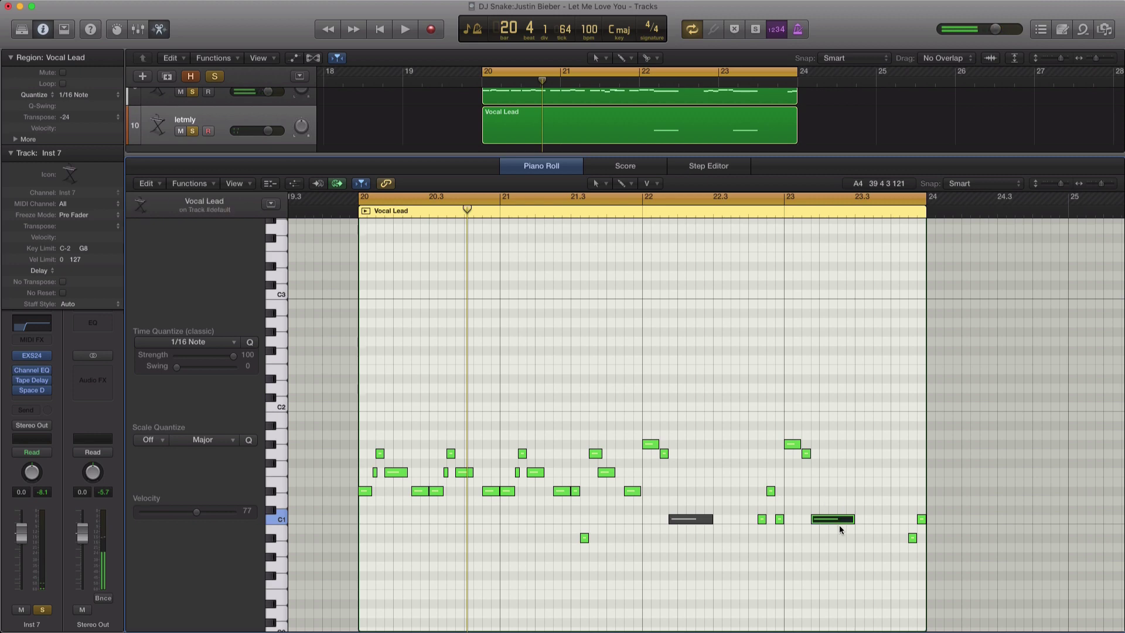
# Show the mixer and play the two soloed sampler tracks together to check the layered part
pyautogui.press('x')
pyautogui.press('space')
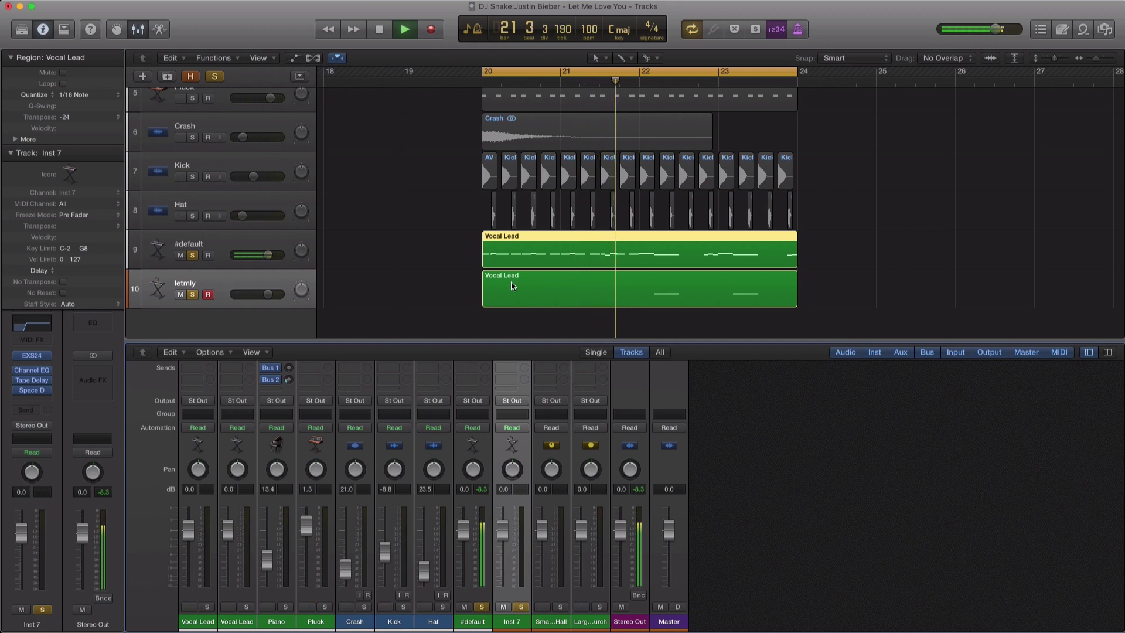
pyautogui.press('space')
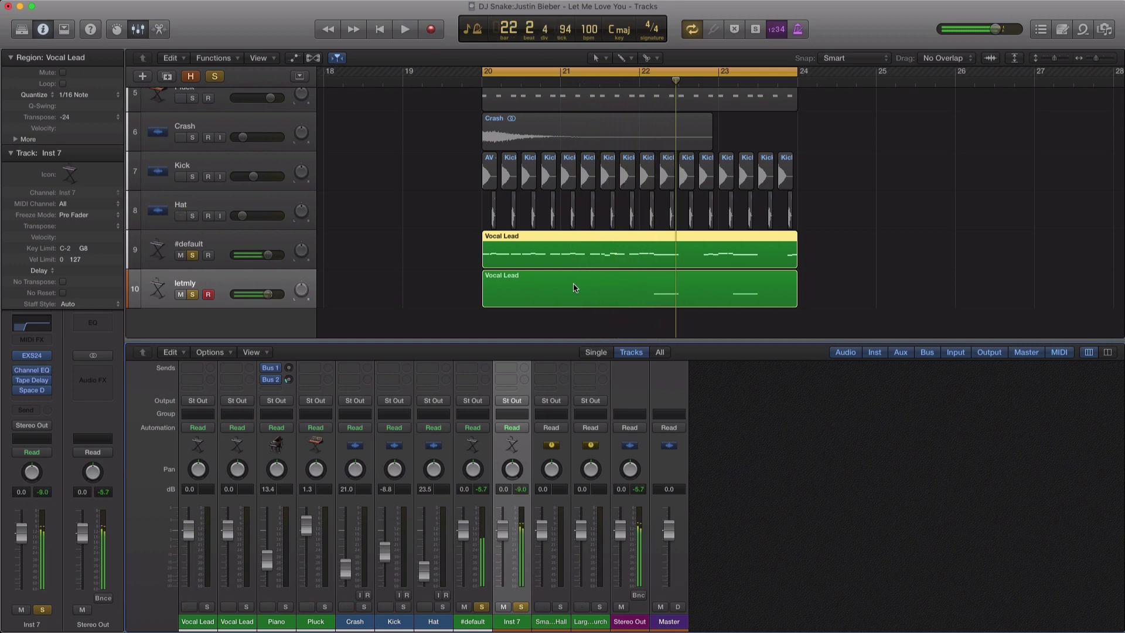
# Bypass the Tape Delay on the letmly track and insert an Echo delay after Space Designer
pyautogui.click(263, 290)
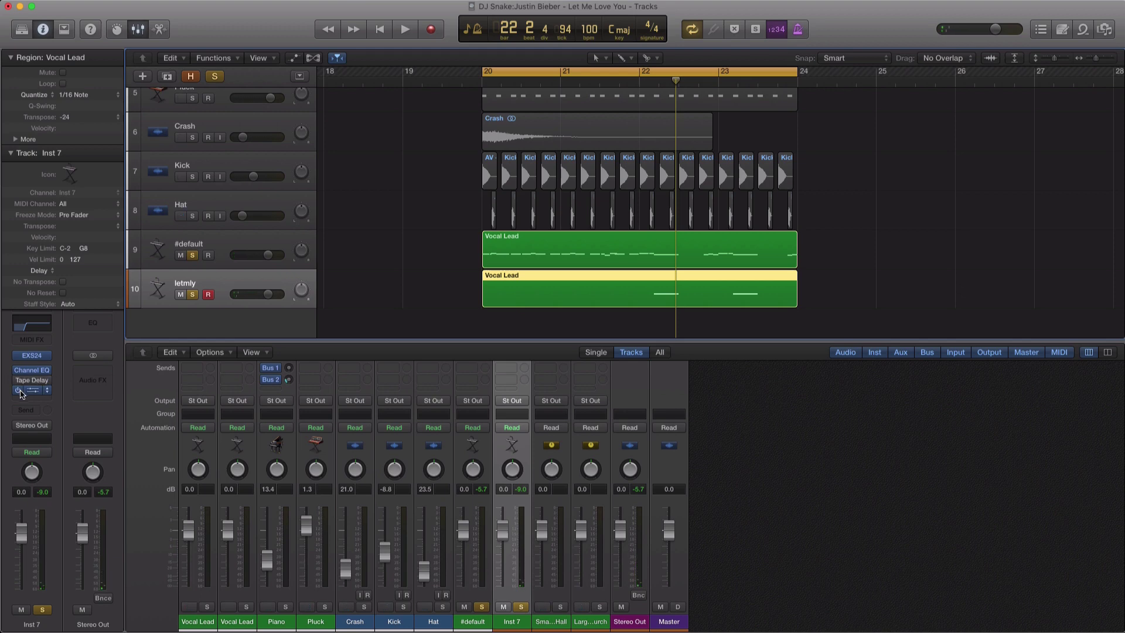
pyautogui.click(35, 404)
pyautogui.moveTo(53, 423)
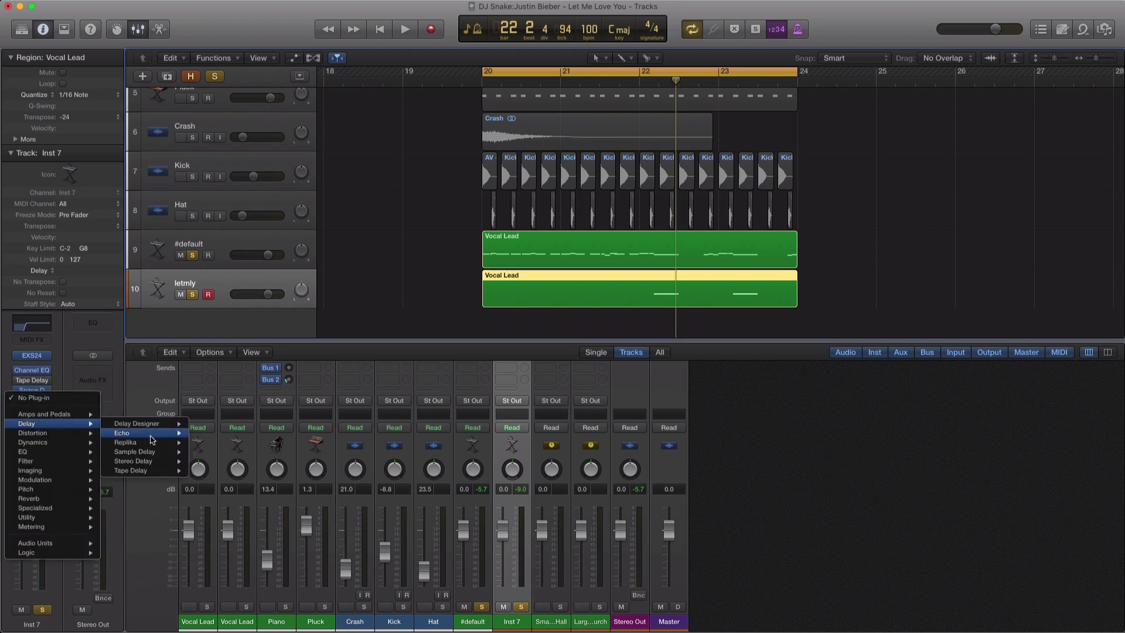
pyautogui.moveTo(152, 437)
pyautogui.click(211, 434)
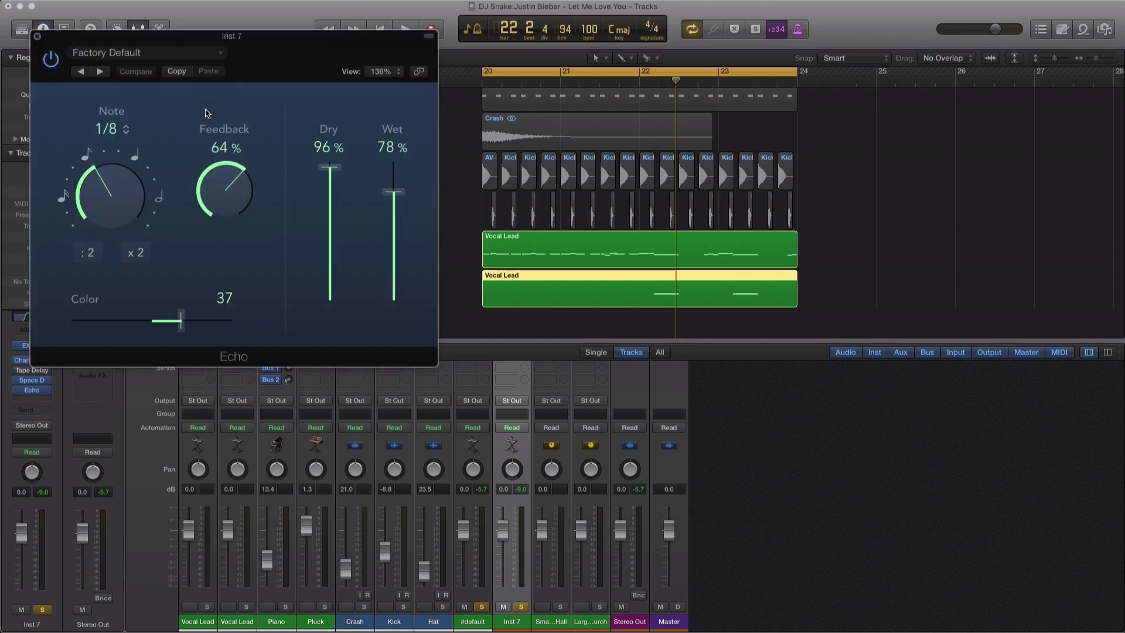
# Set the Echo to a 1/4 note delay with Dry at 100% and Wet at 25%
pyautogui.moveTo(253, 50); pyautogui.dragTo(690, 217)
pyautogui.click(533, 300)
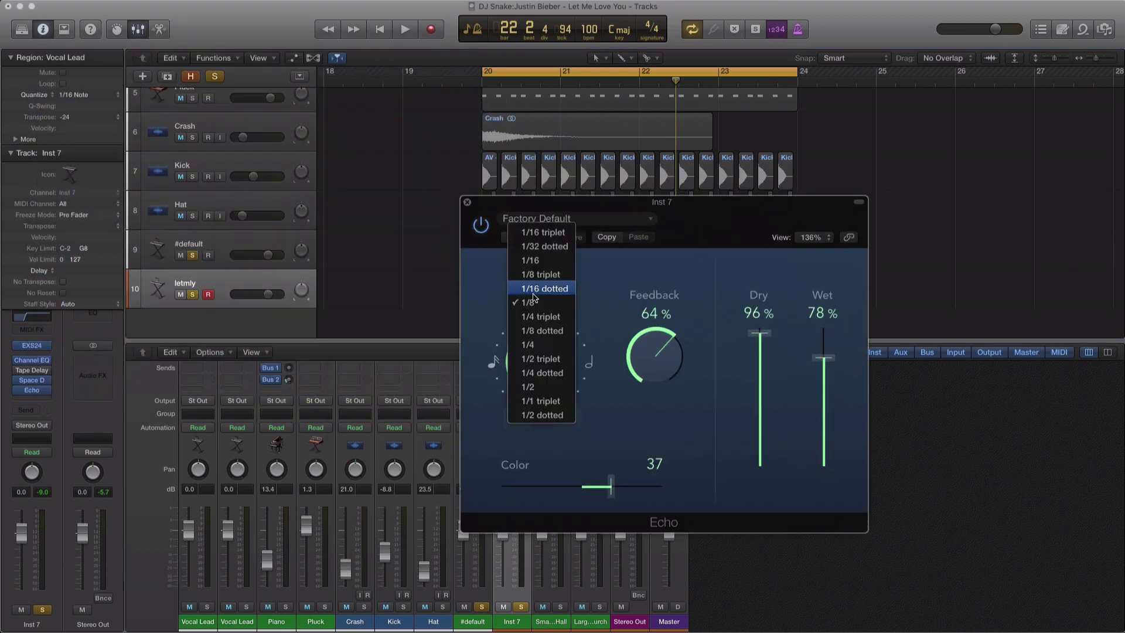
pyautogui.click(540, 350)
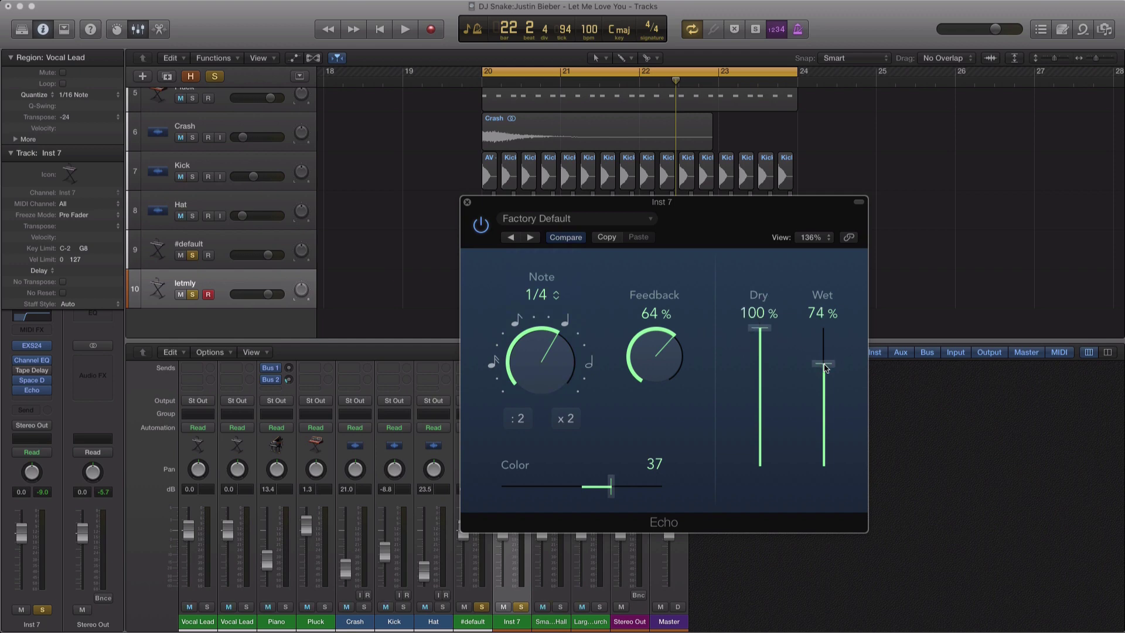
pyautogui.moveTo(827, 395); pyautogui.dragTo(827, 424)
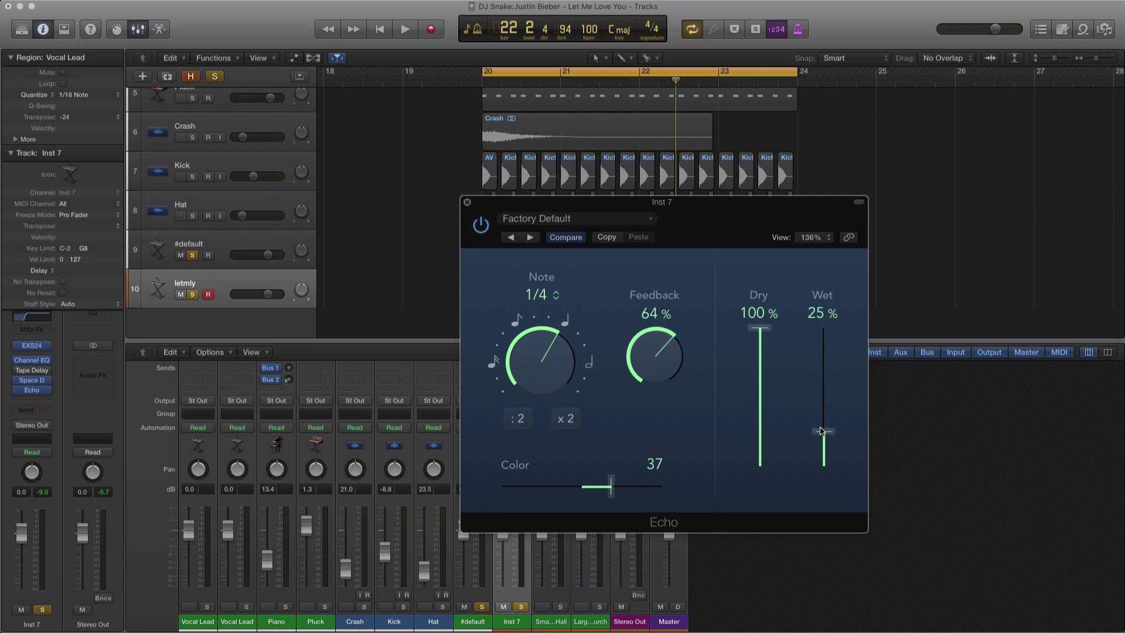
# Reset the Echo colour to 0, audition the part, and close the plug-in
pyautogui.press('space')
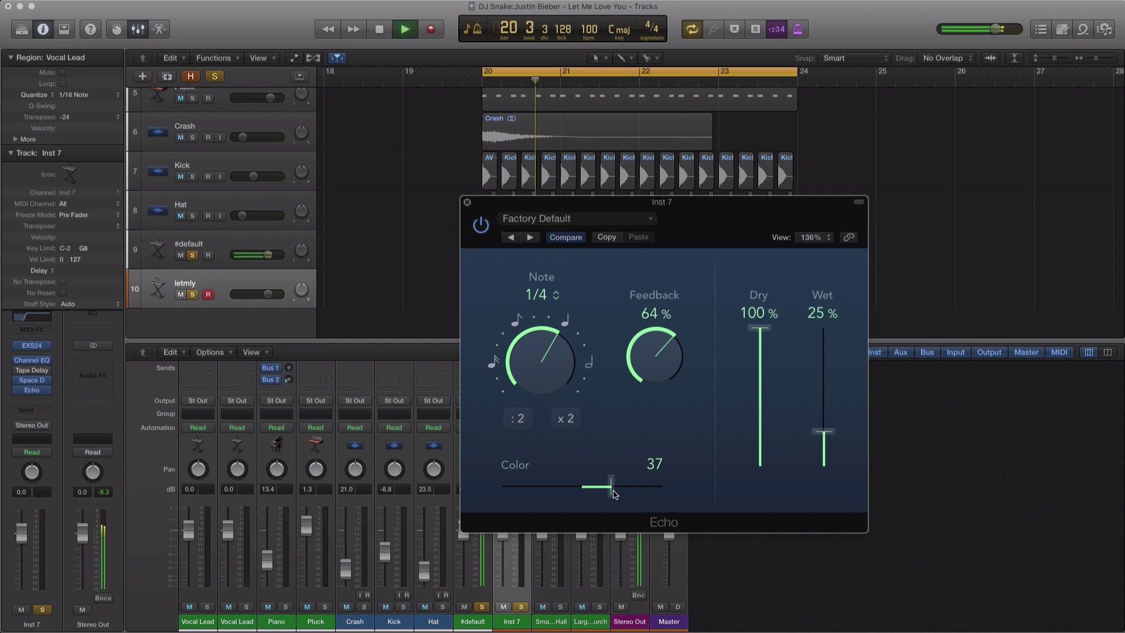
pyautogui.keyDown('alt'); pyautogui.click(612, 493); pyautogui.keyUp('alt')
pyautogui.moveTo(728, 229); pyautogui.dragTo(625, 347)
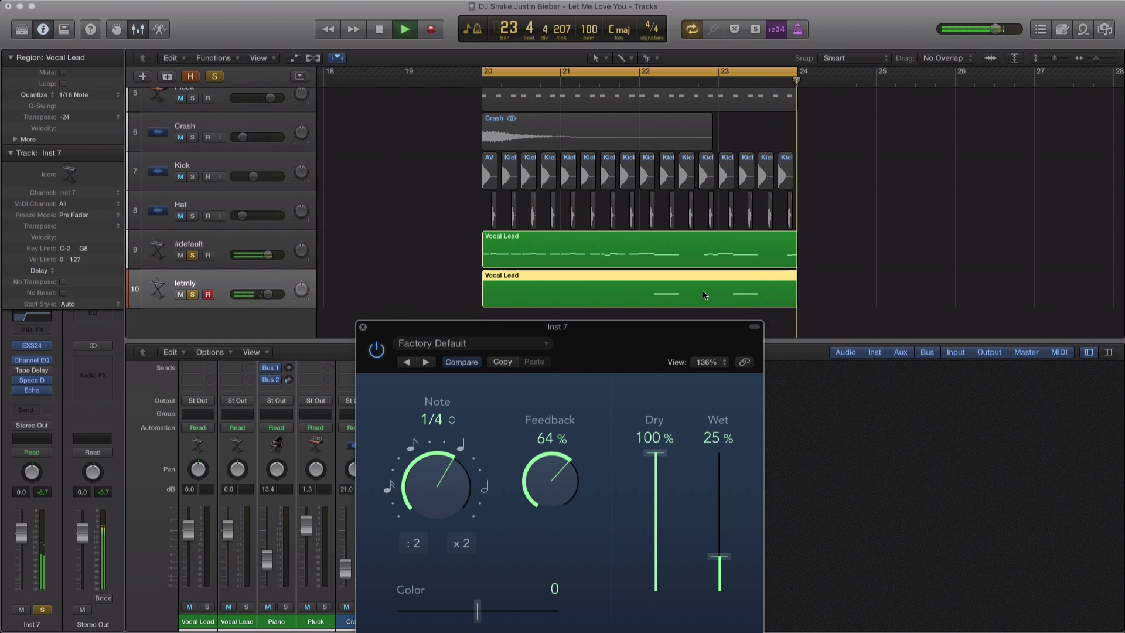
pyautogui.press('space')
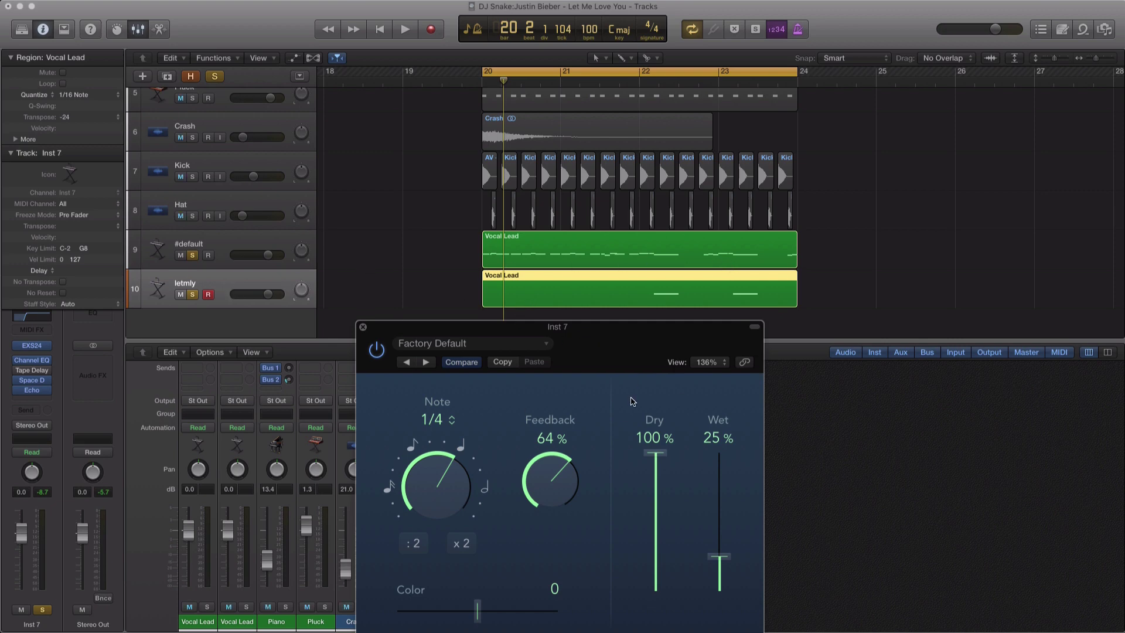
pyautogui.press('space')
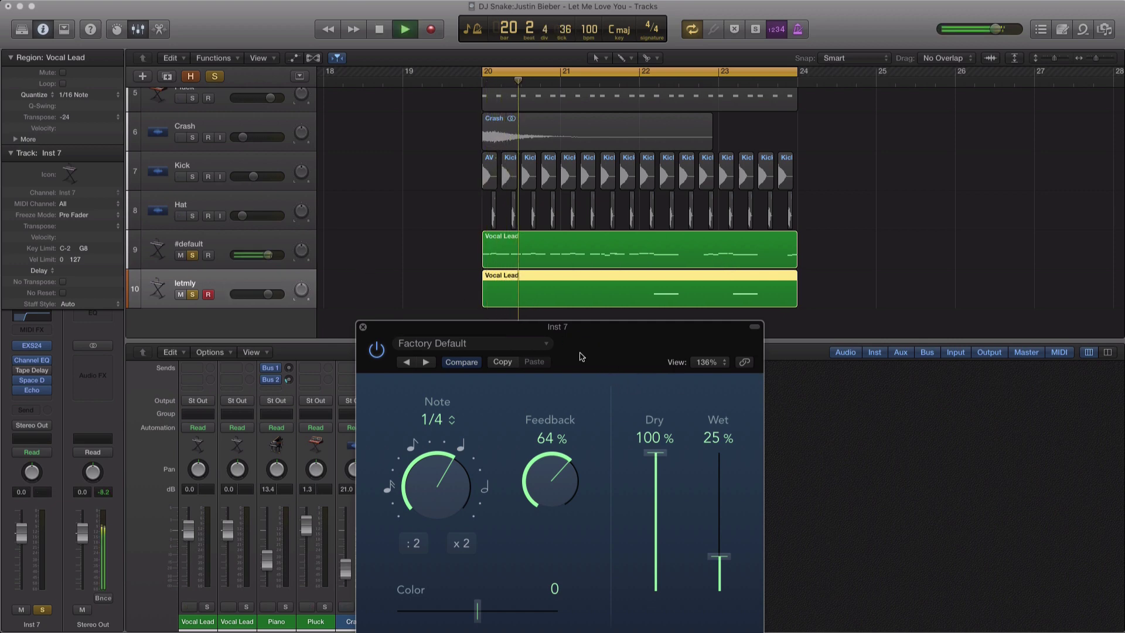
pyautogui.click(363, 327)
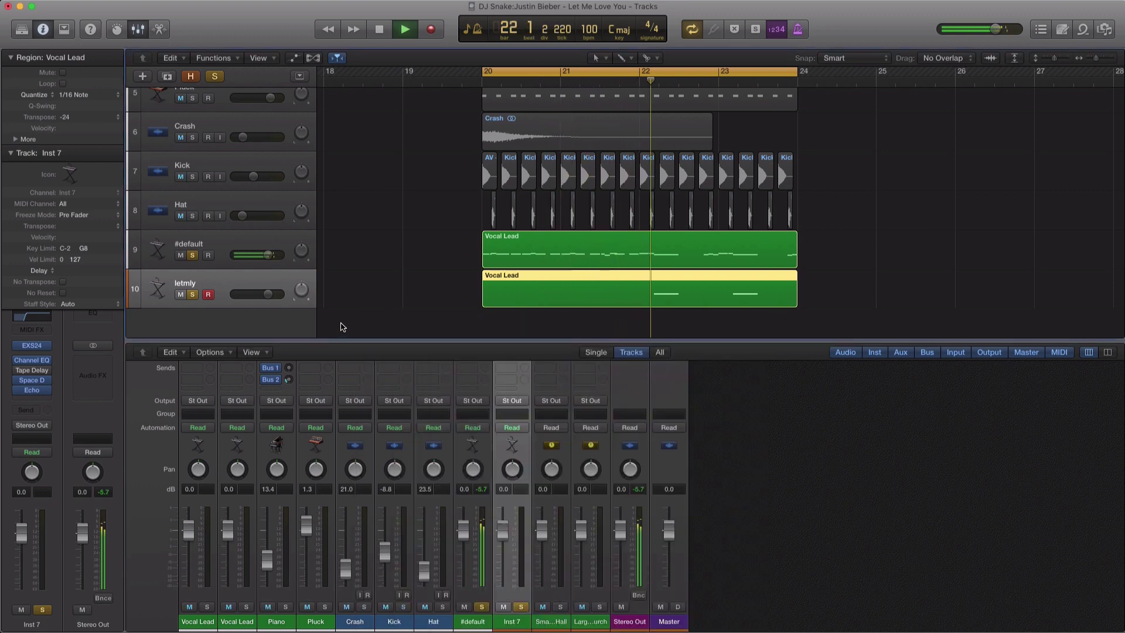
# Unsolo the two sampler tracks and mute the two original Vocal Lead tracks, 2 and 3, during playback
pyautogui.click(192, 295)
pyautogui.scroll(5, 188, 176)
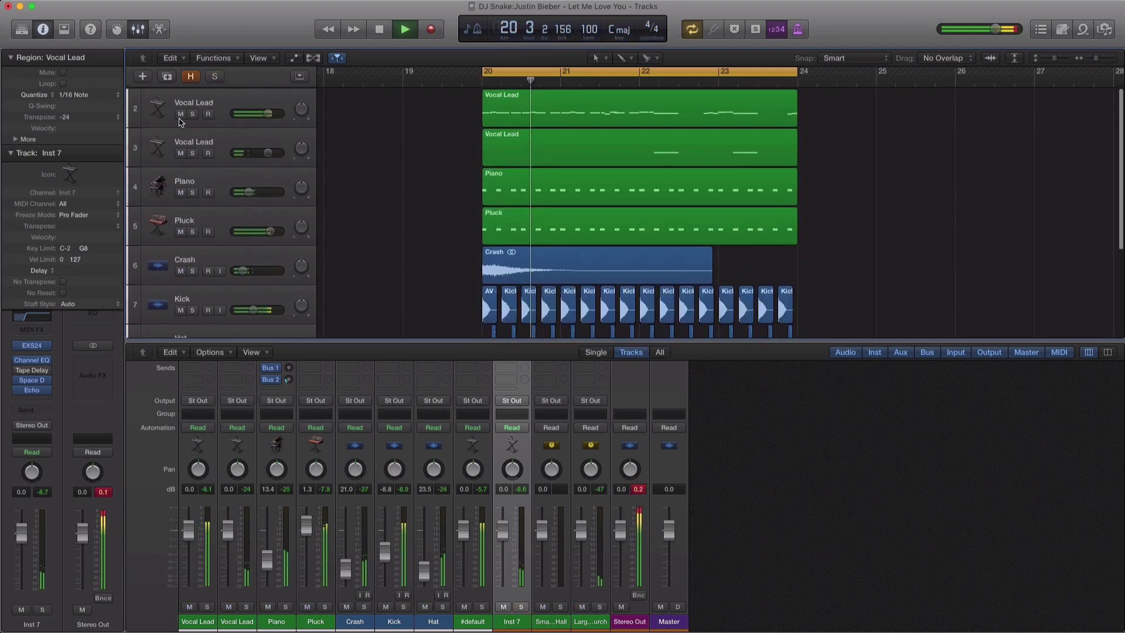
pyautogui.moveTo(181, 113); pyautogui.dragTo(179, 139)
# Lower the #default and letmly tracks together to -2.4 dB against the full mix, and stop playback
pyautogui.scroll(-4, 241, 250)
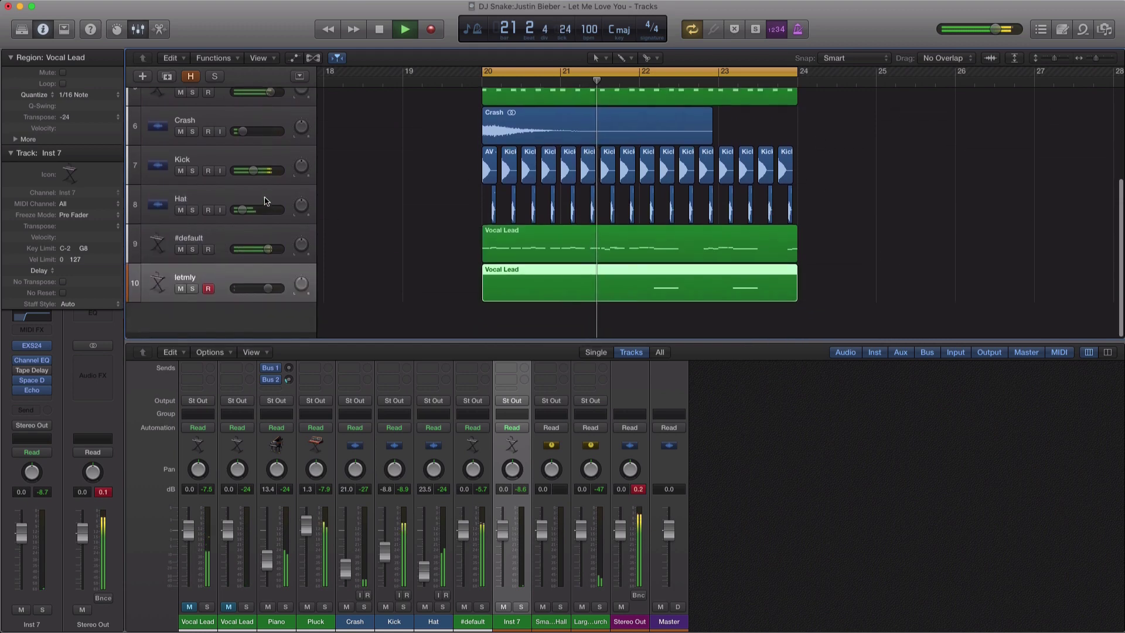
pyautogui.keyDown('shift'); pyautogui.click(241, 251); pyautogui.keyUp('shift')
pyautogui.moveTo(240, 250); pyautogui.dragTo(251, 265)
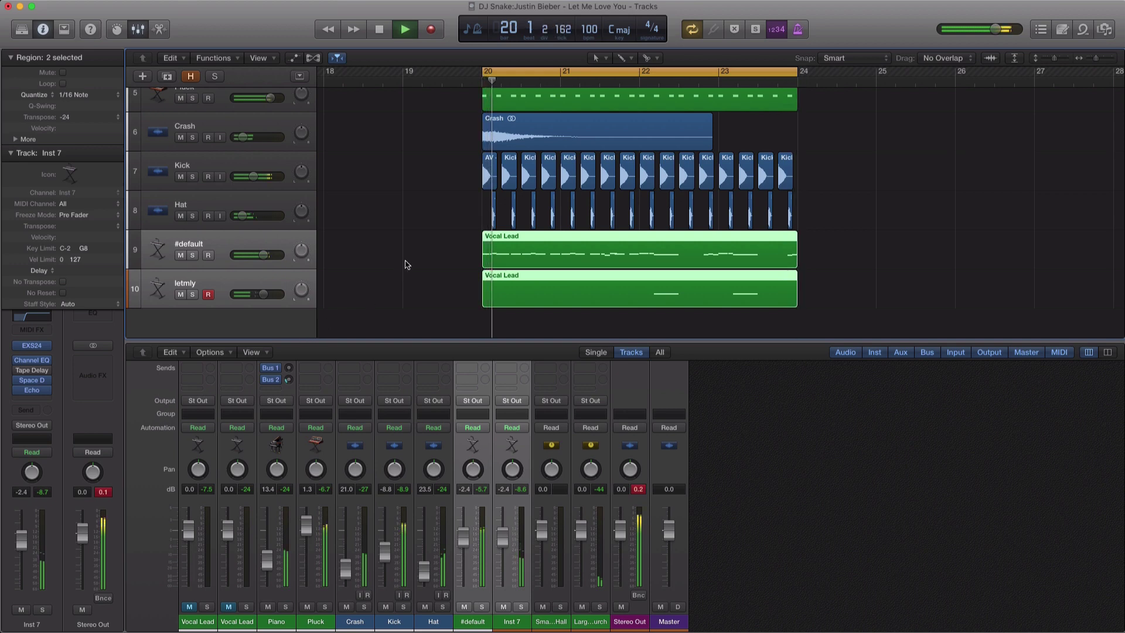
pyautogui.press('space')
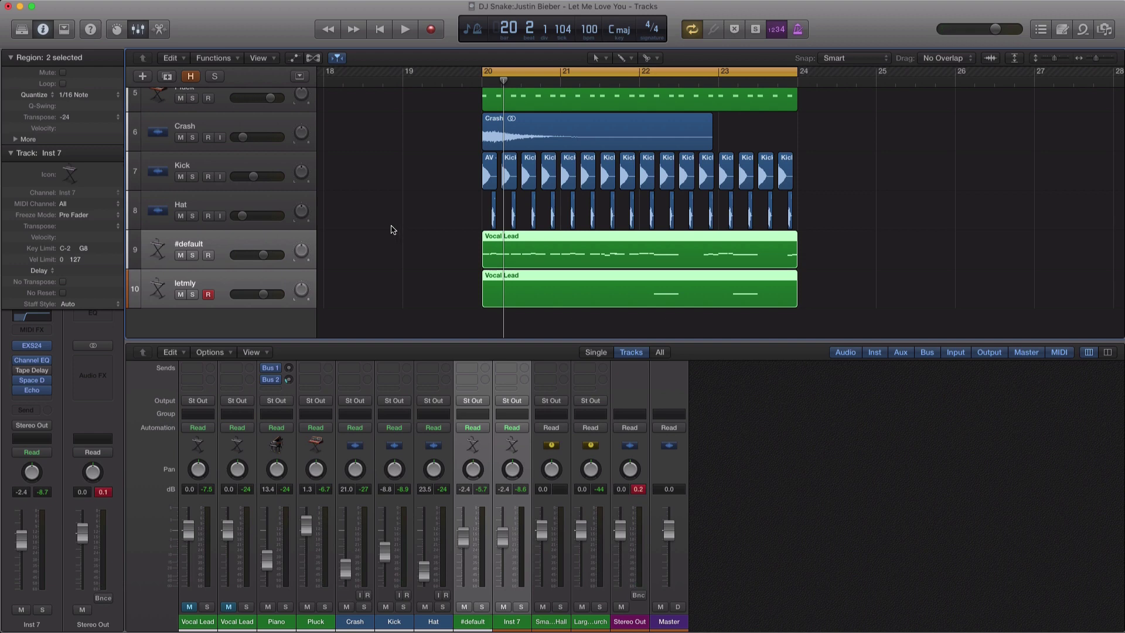
# Hide the mixer and preview the sample VEH3 Synths Root C 238.wav in Quick Look
pyautogui.press('x')
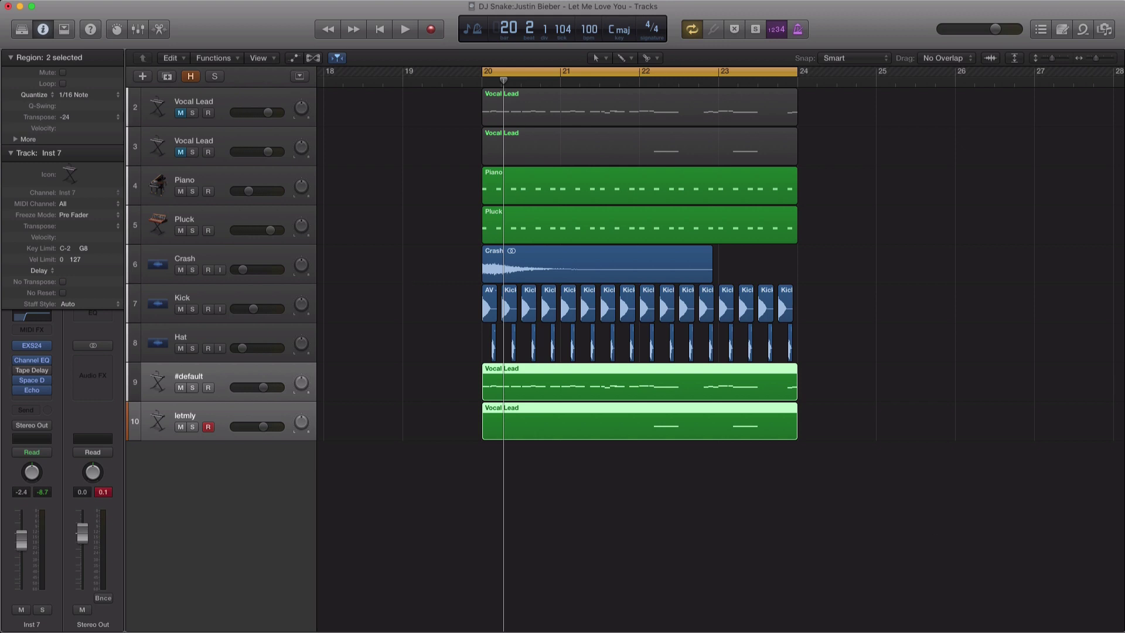
pyautogui.press('space')
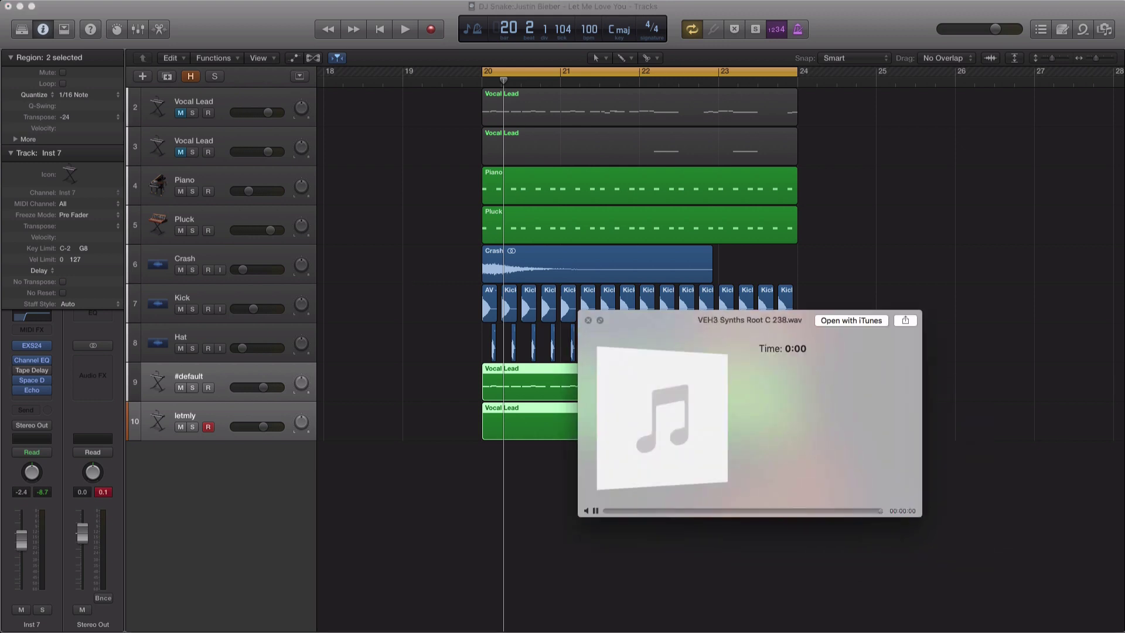
pyautogui.press('space')
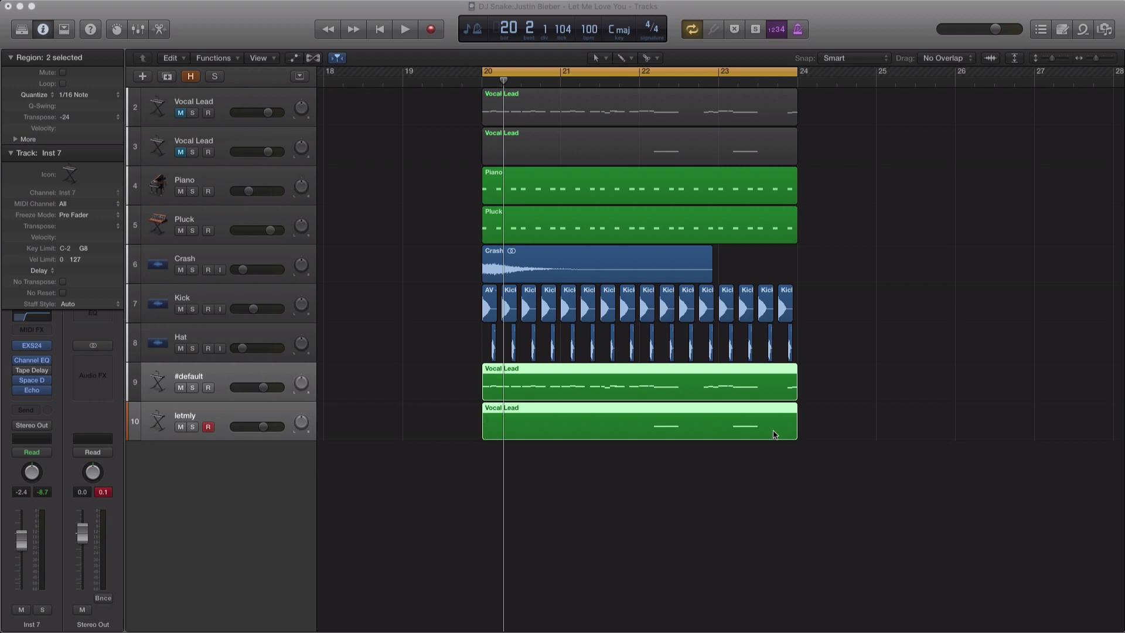
pyautogui.moveTo(838, 424); pyautogui.dragTo(697, 400)
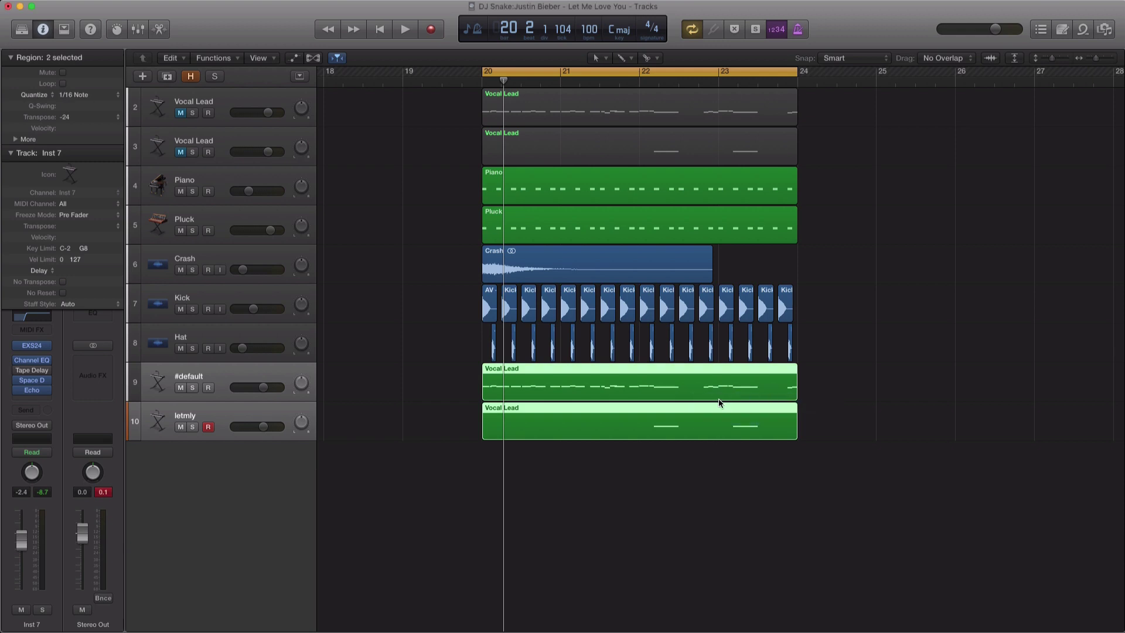